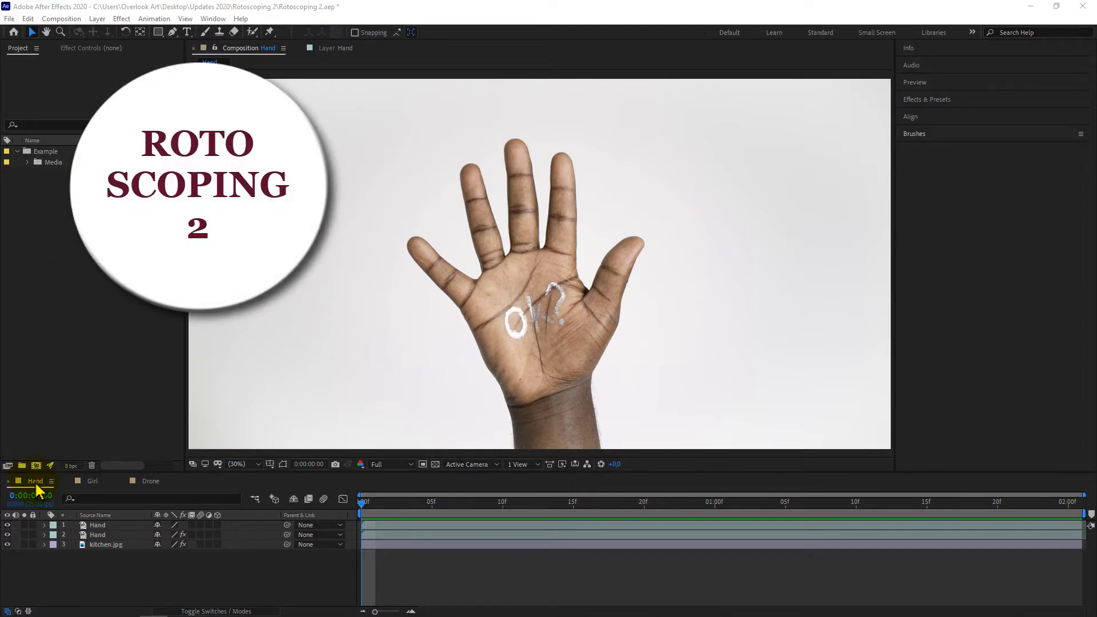
Step: Play the Hand composition and toggle the top Hand layer's visibility to compare the original footage with the kitchen composite
click(35, 481)
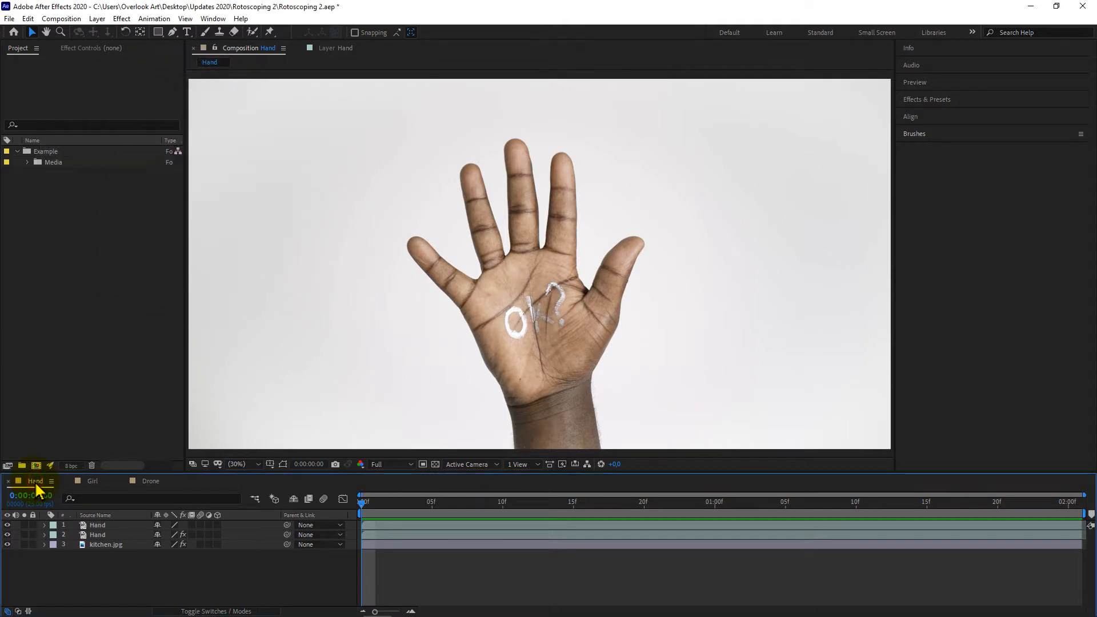
key(space)
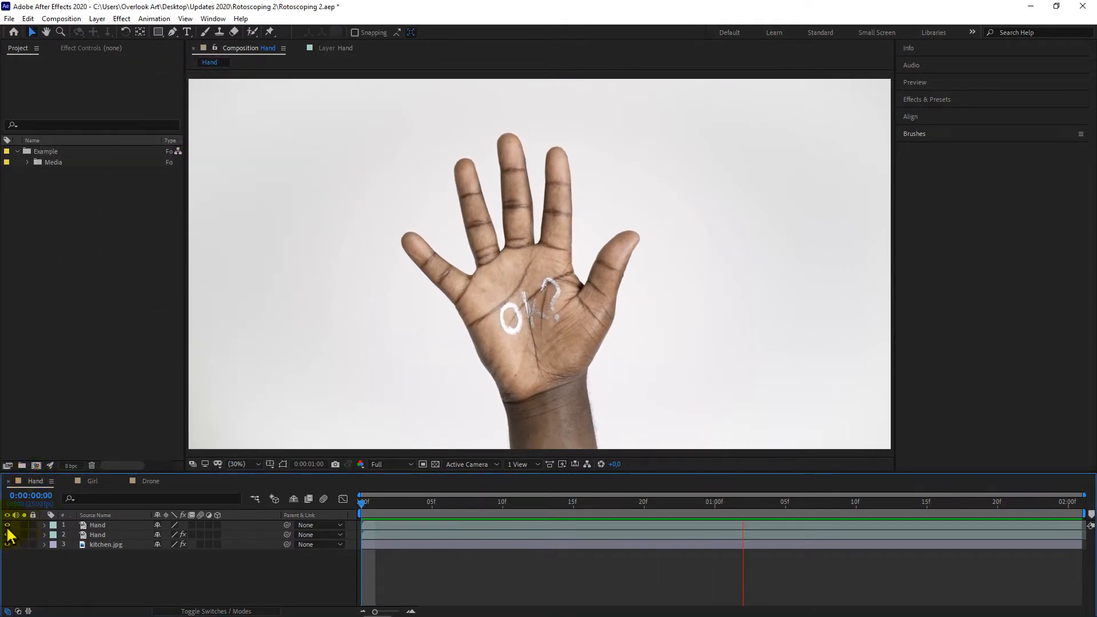
click(8, 534)
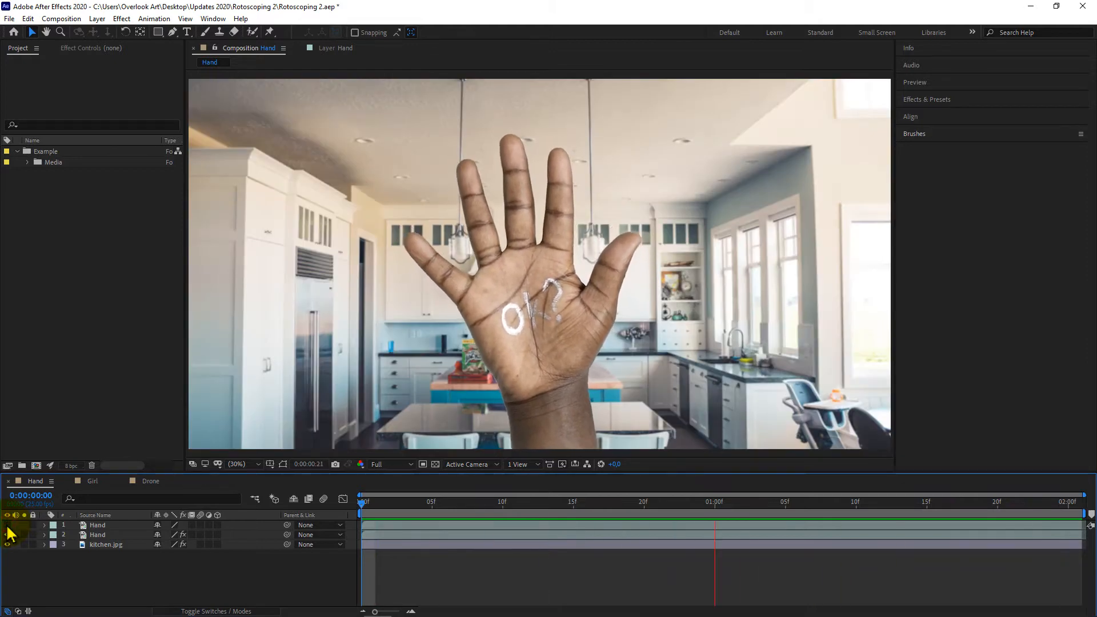
click(8, 534)
Step: Play the Girl composition and toggle the top Girl layer's visibility to compare the original footage with the replaced background
click(92, 481)
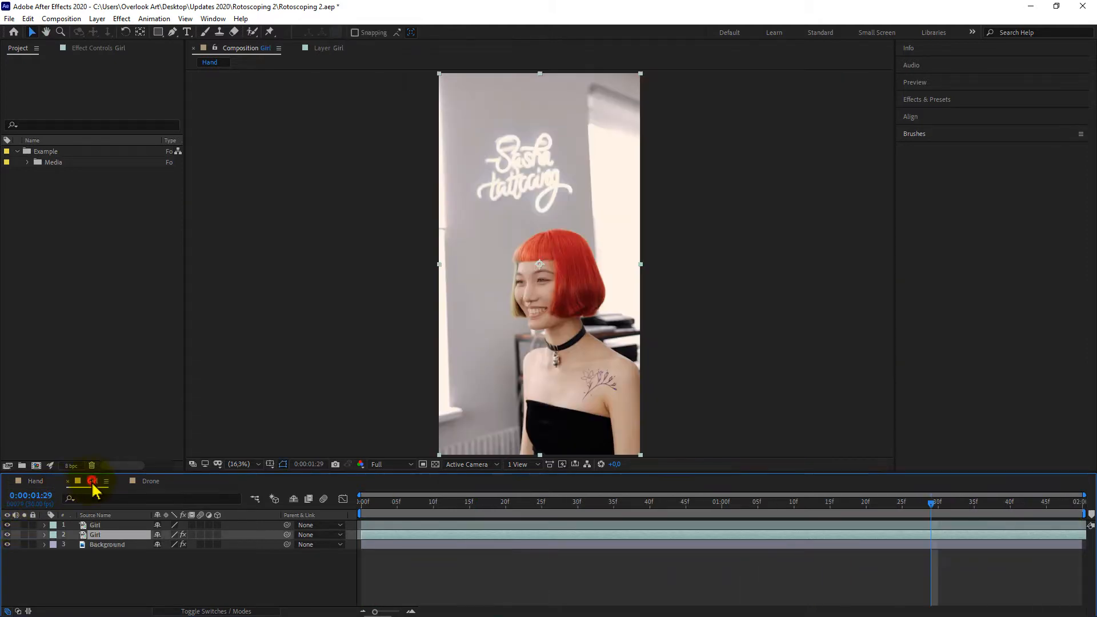
key(space)
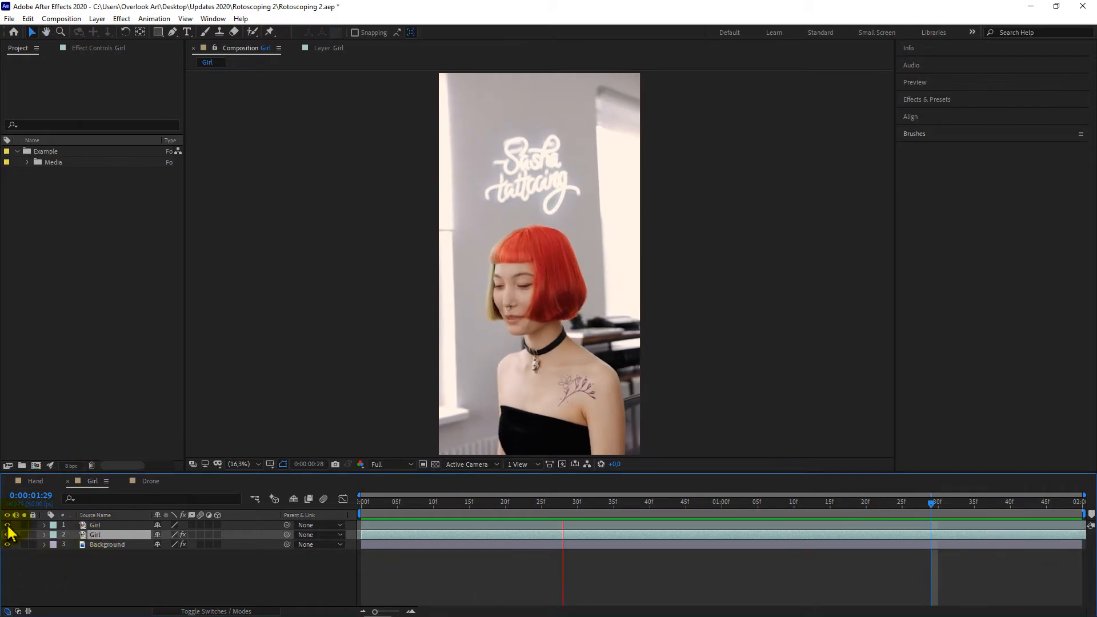
click(8, 532)
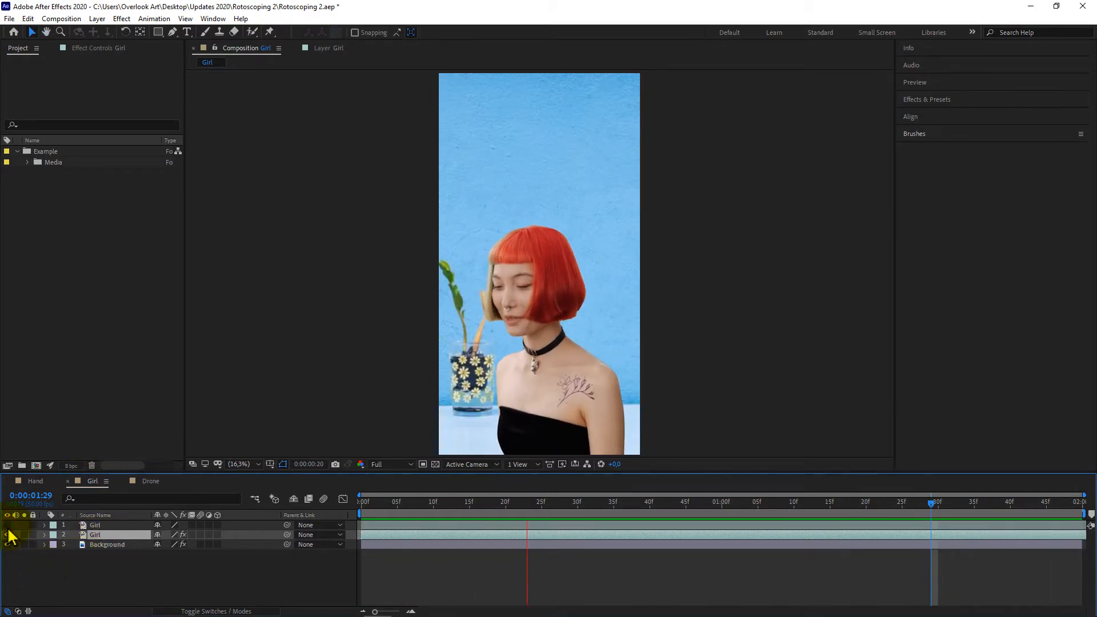
click(8, 527)
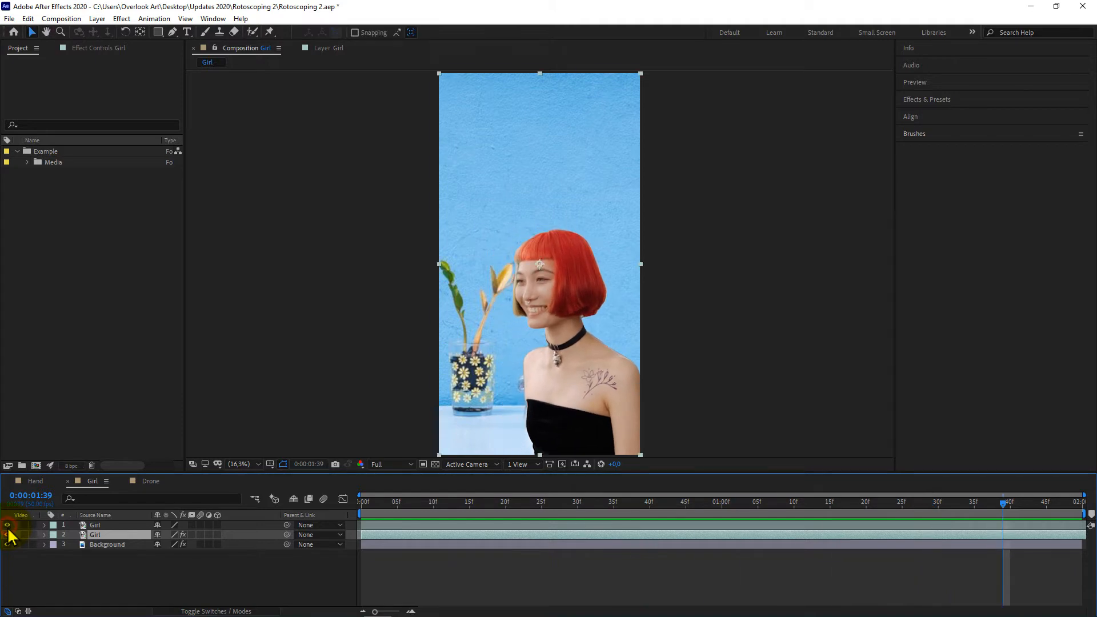
click(8, 534)
Step: Play the Drone composition from the start and toggle the top Drone.mp4 layer's visibility to compare the original and replaced sky
click(150, 481)
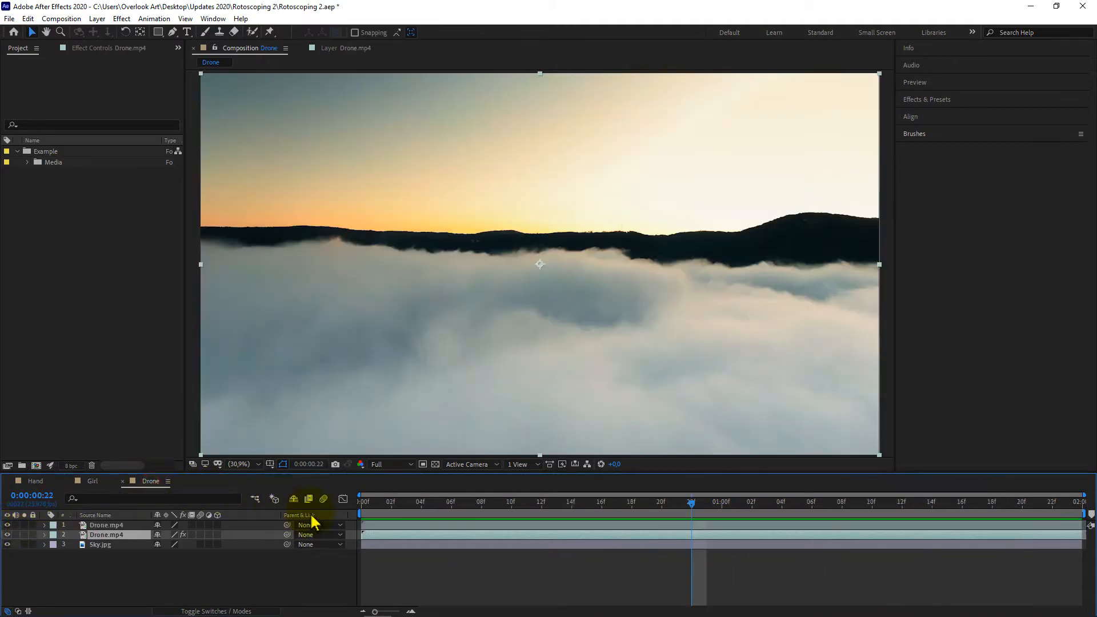
click(372, 508)
key(space)
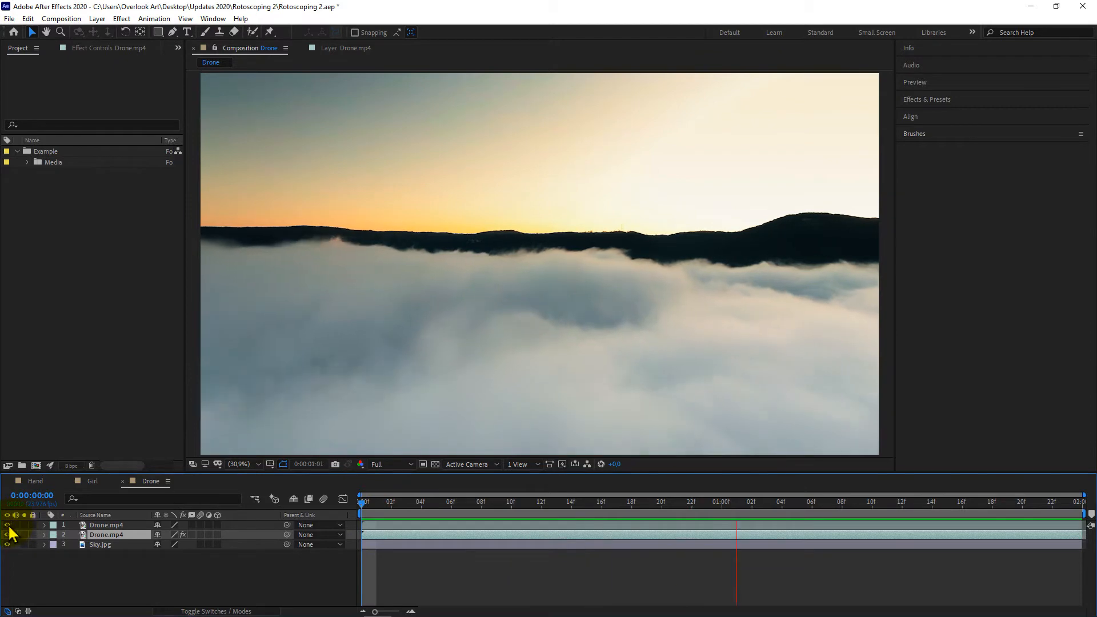
click(8, 527)
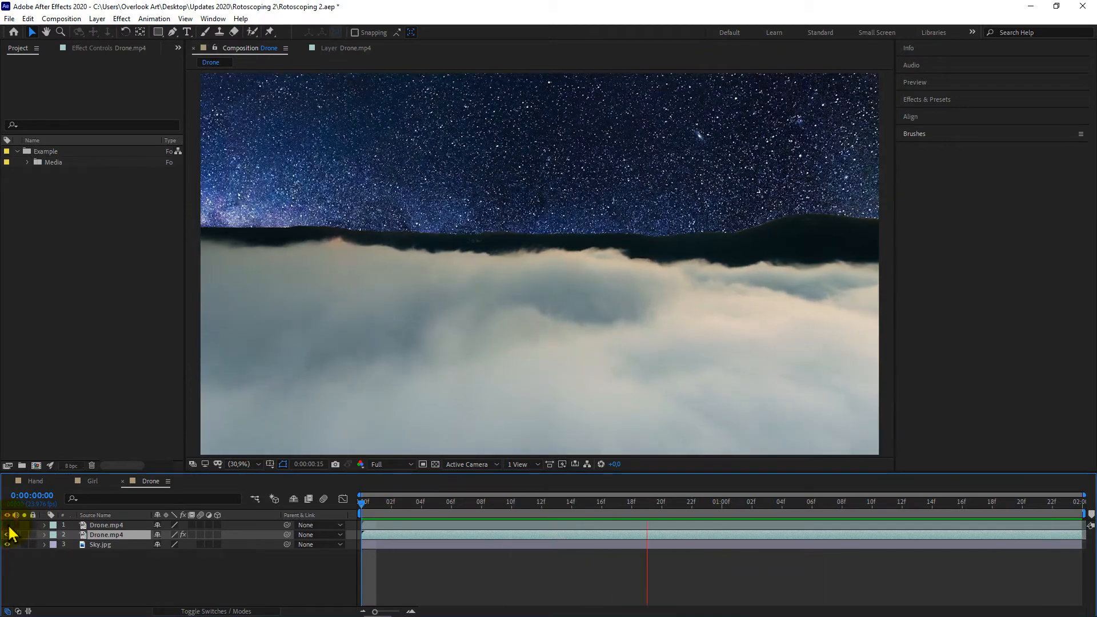
click(8, 527)
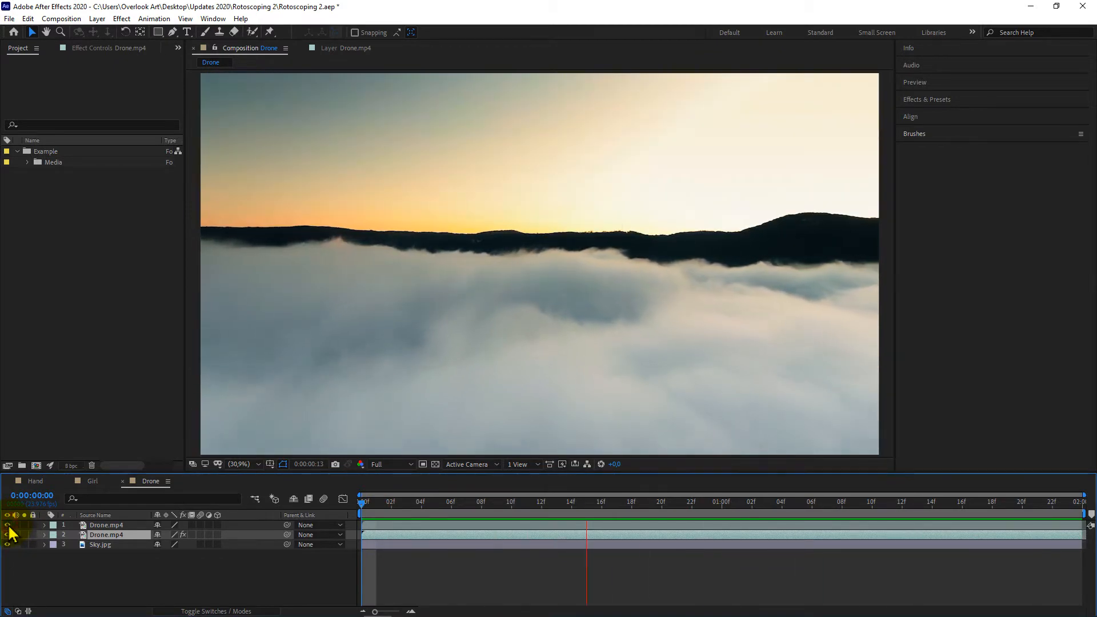
click(139, 428)
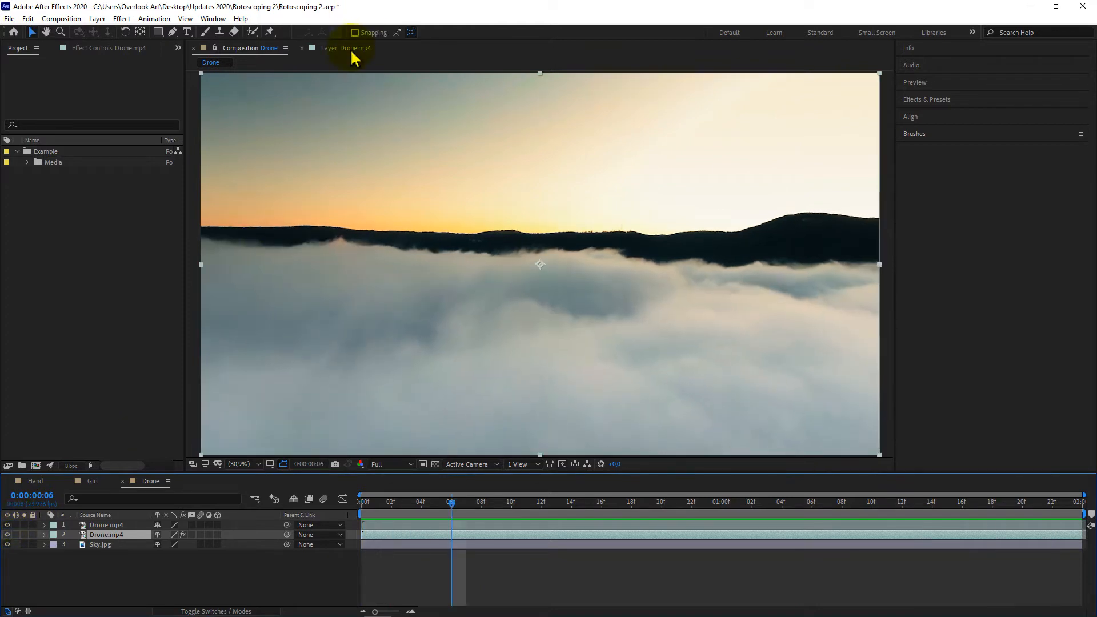
Step: Examine the Roto Brush outlines in the layer views of the Drone, Girl and Hand compositions
click(346, 49)
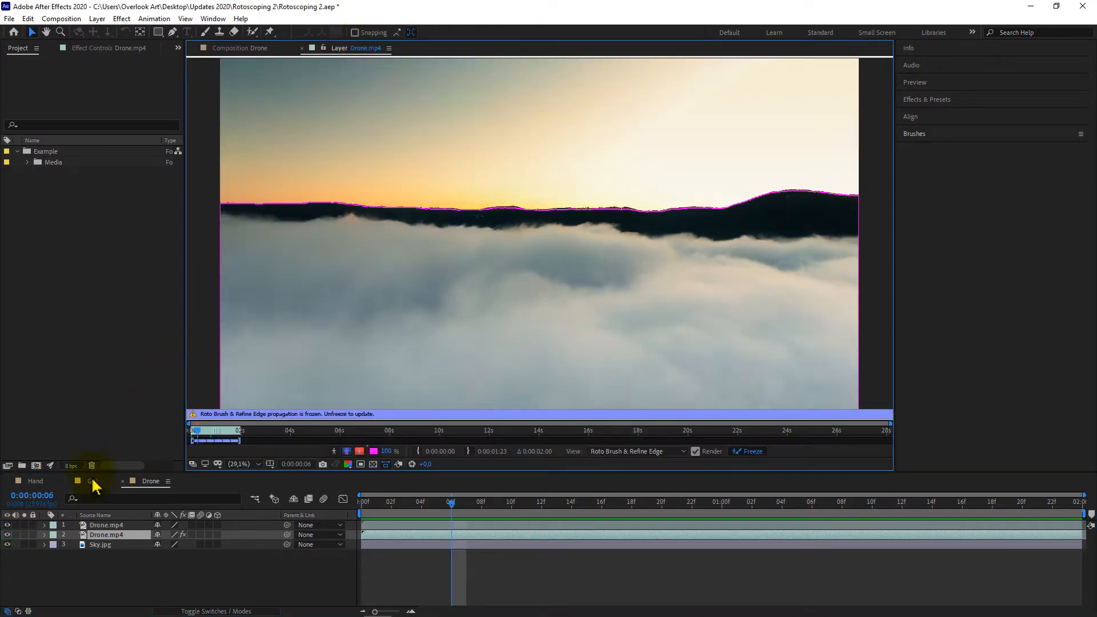
click(92, 481)
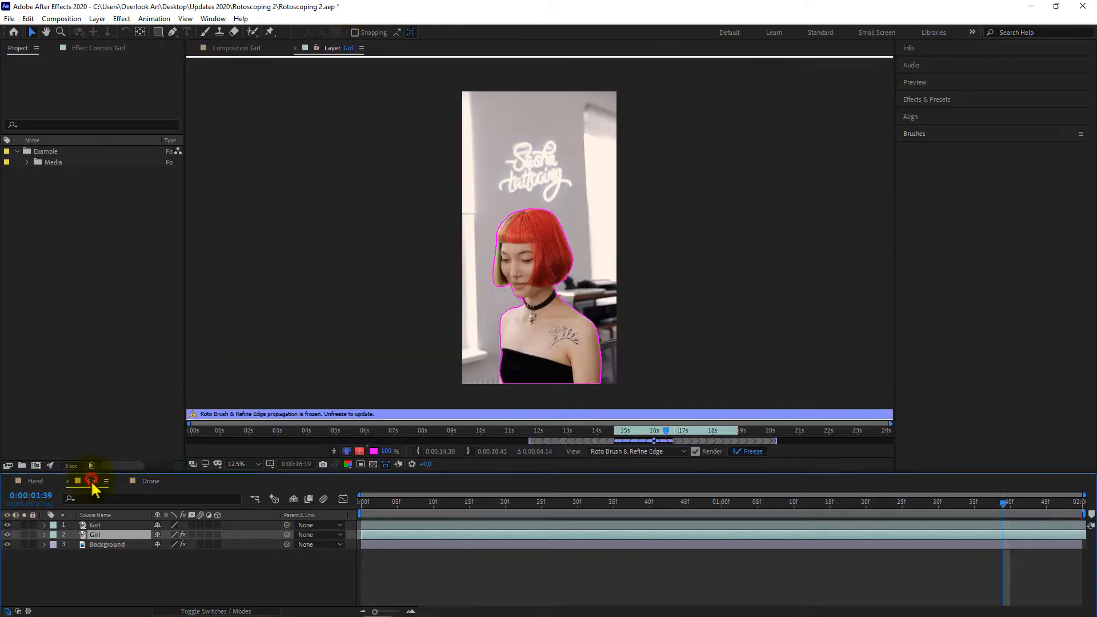
click(312, 54)
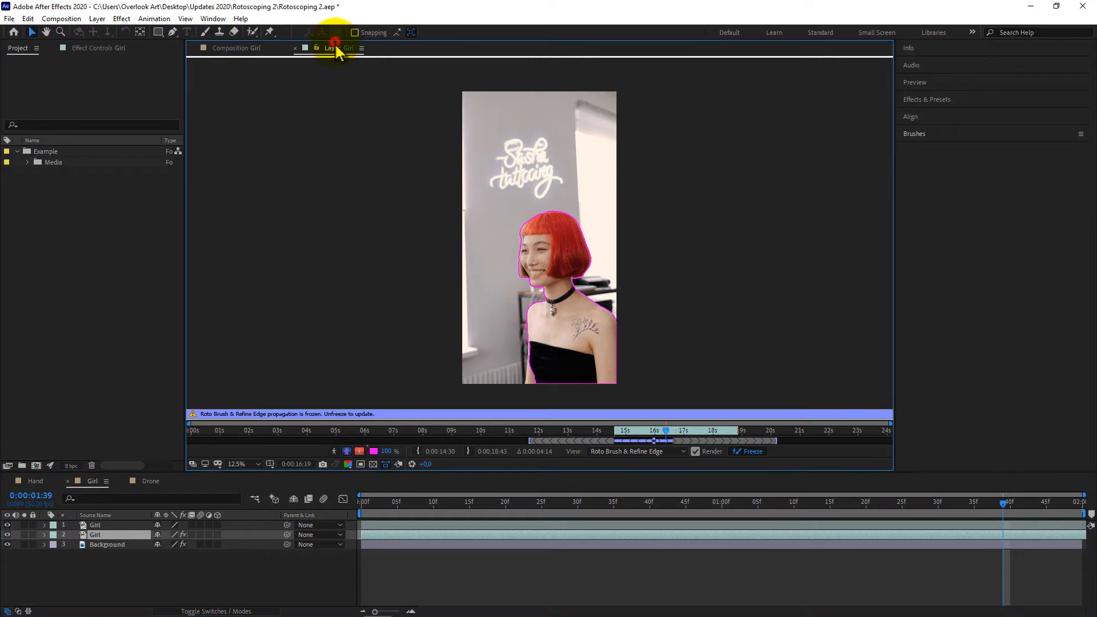
click(37, 481)
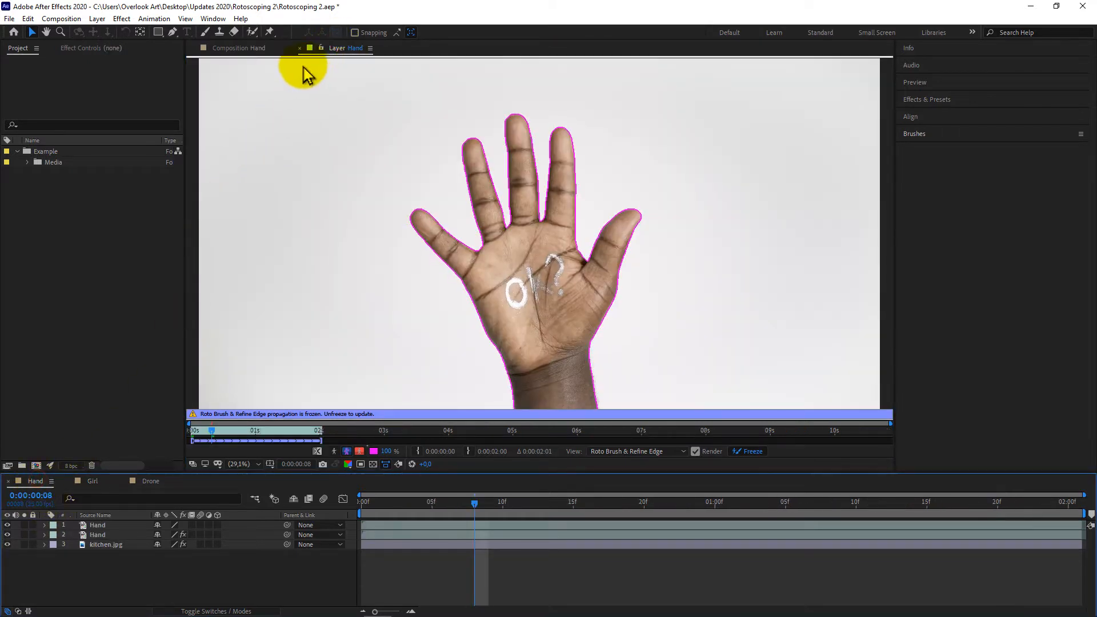
Step: Hide the top Hand layer in the Hand composition and close the Drone and Girl compositions
click(251, 48)
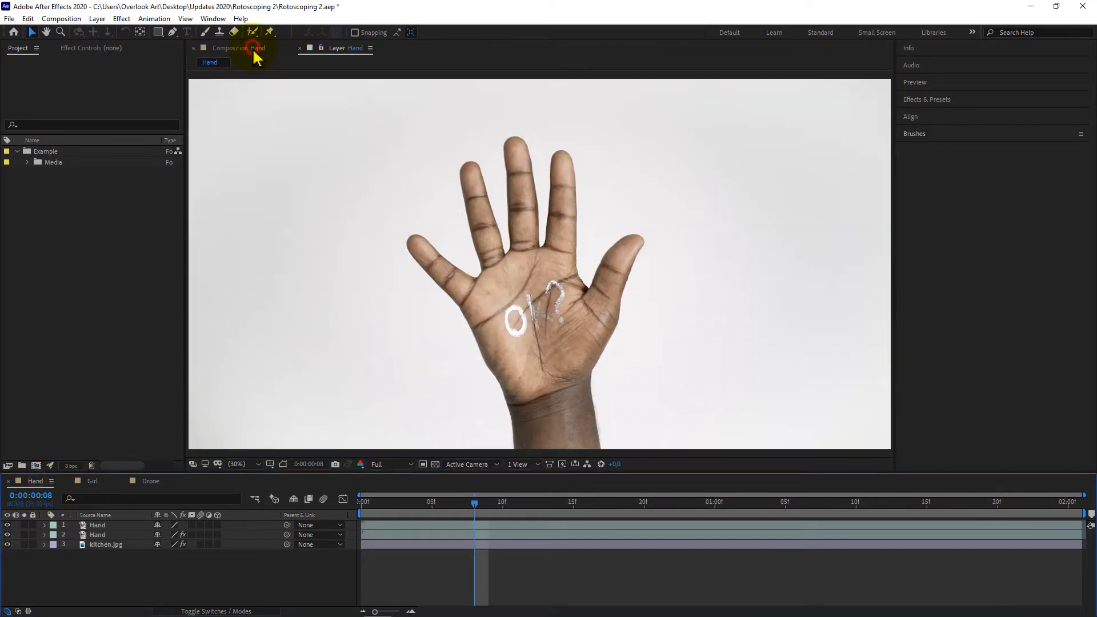
click(8, 535)
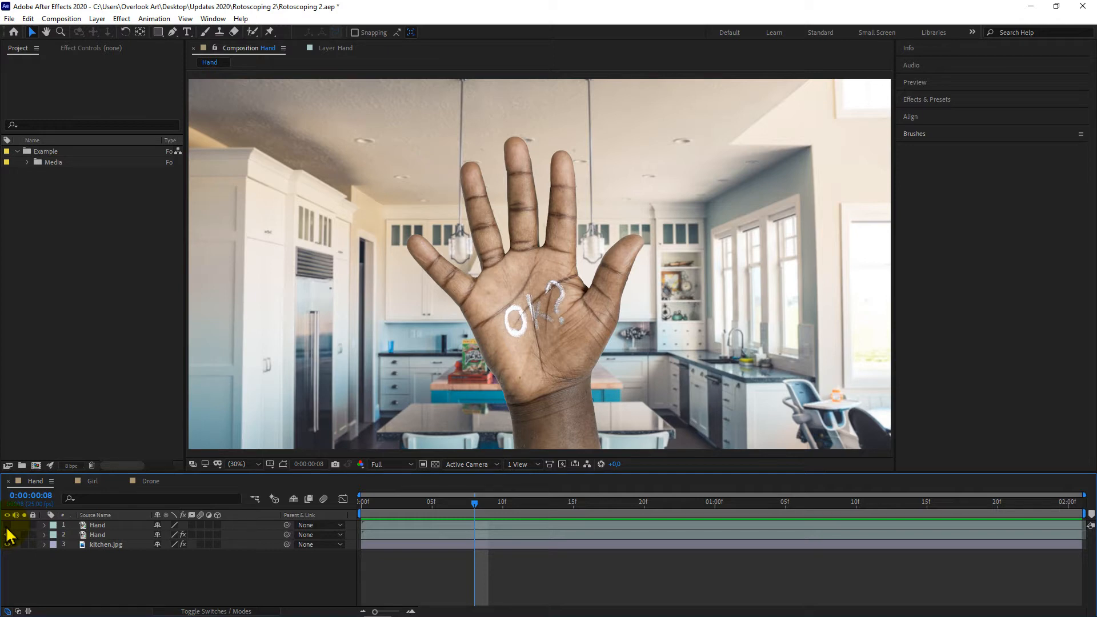
click(150, 484)
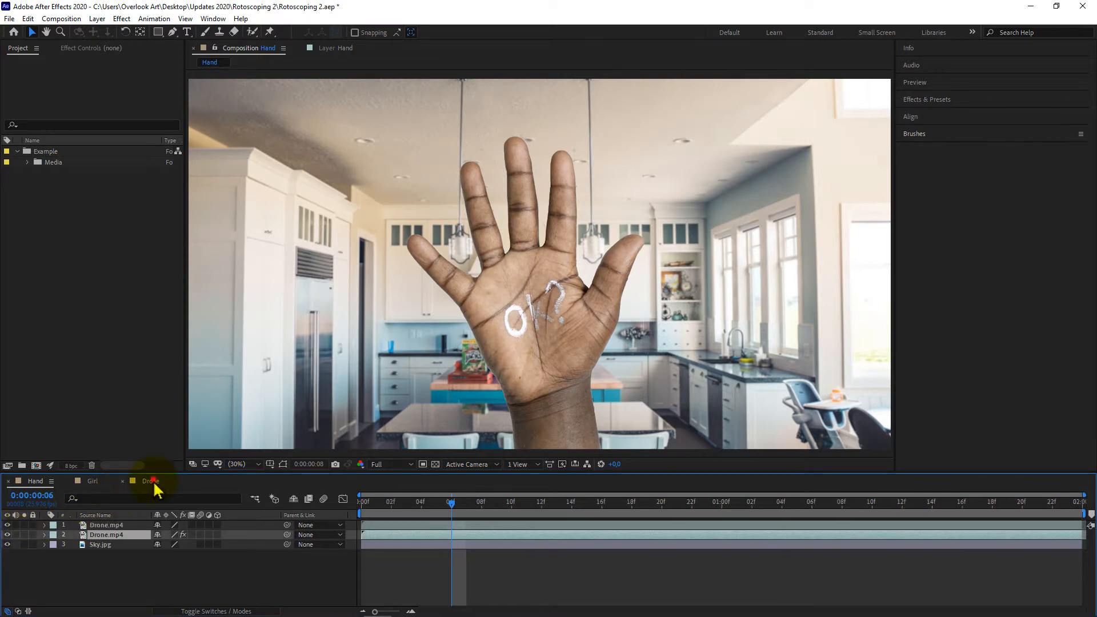
click(123, 482)
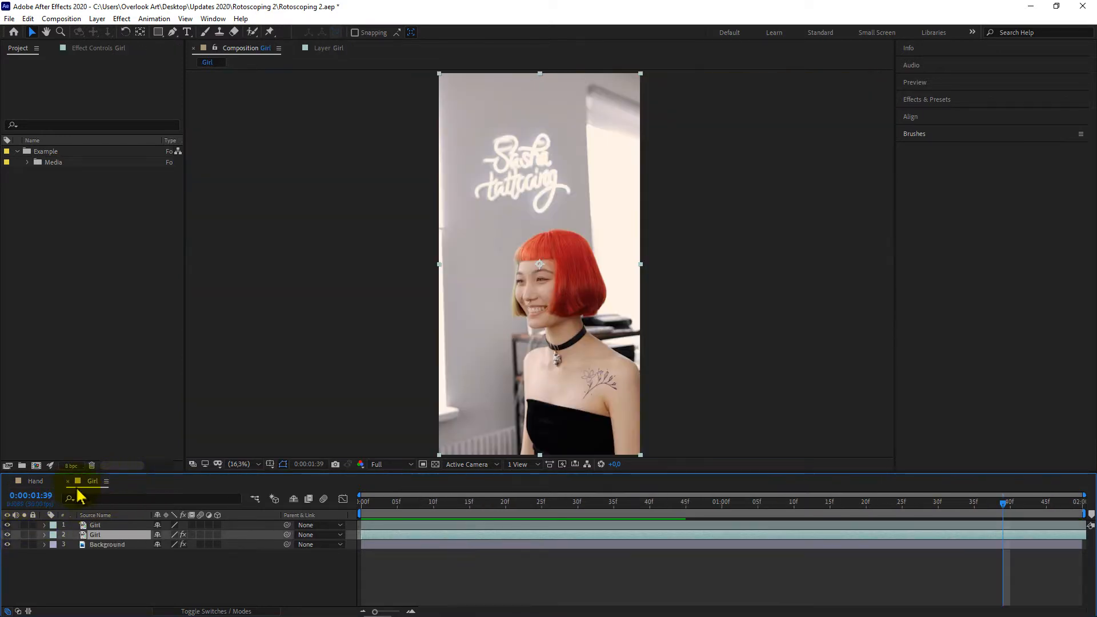
click(67, 482)
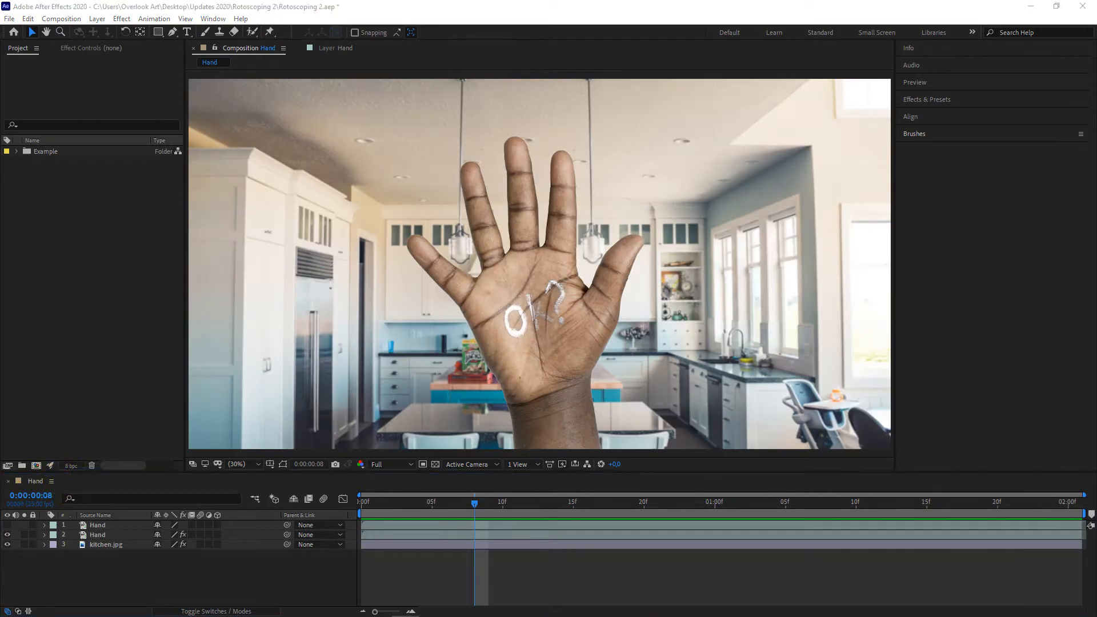
Step: Copy the Hand footage from the Example folder's Media subfolder and paste it at the root of the project
click(16, 152)
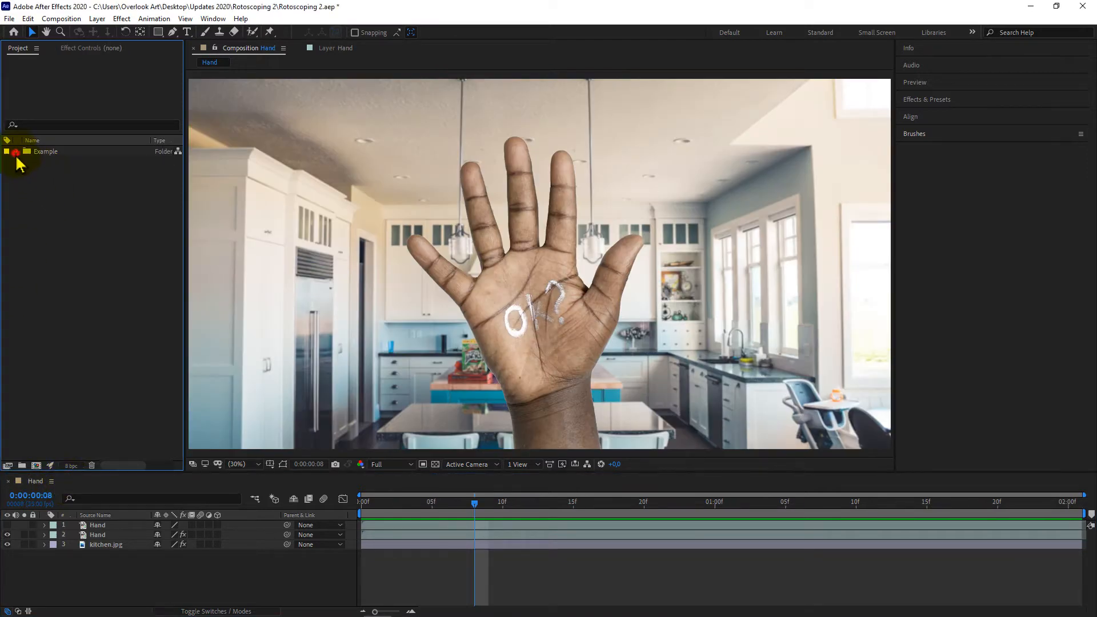
click(54, 229)
key(ctrl+c)
click(46, 301)
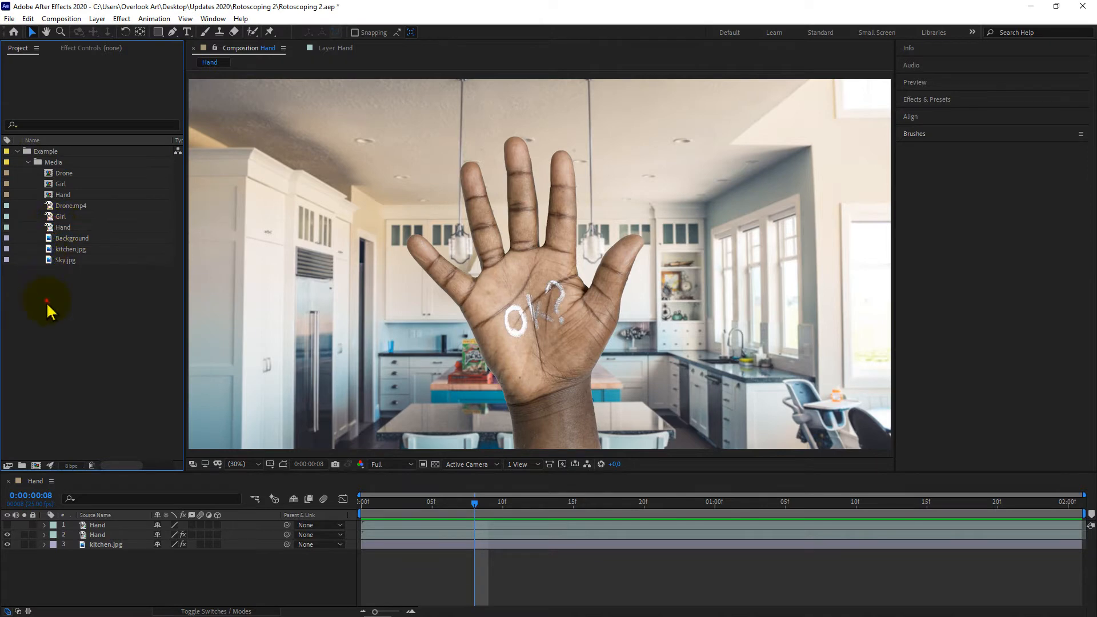
key(ctrl+v)
click(17, 152)
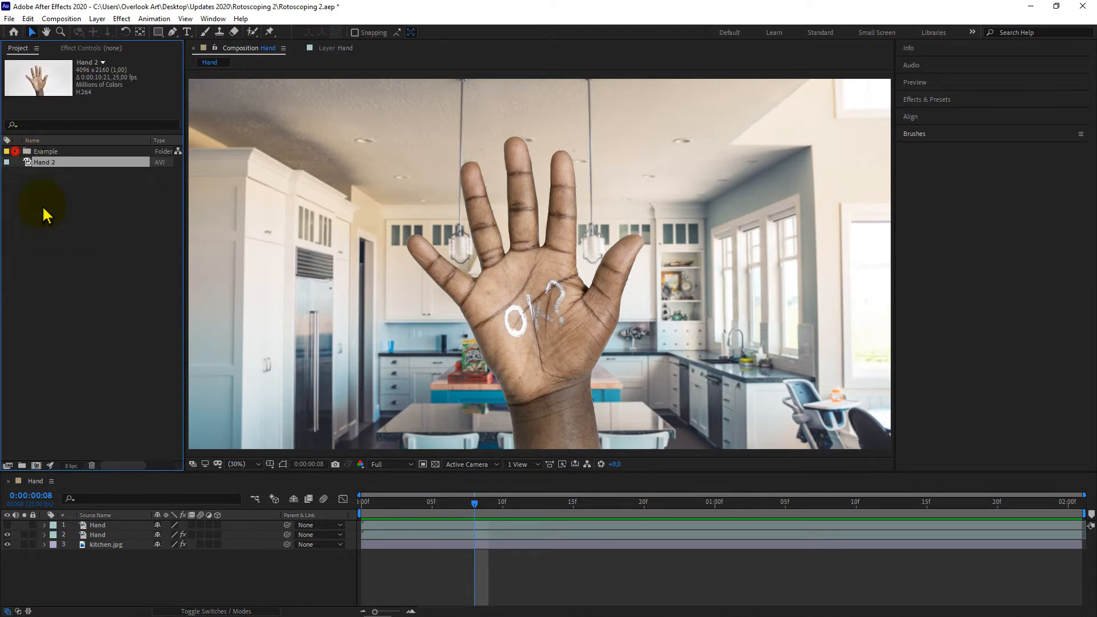
Step: Trim the copied hand footage with an out point at 0:00:02:00 and create a new composition from it
double_click(36, 162)
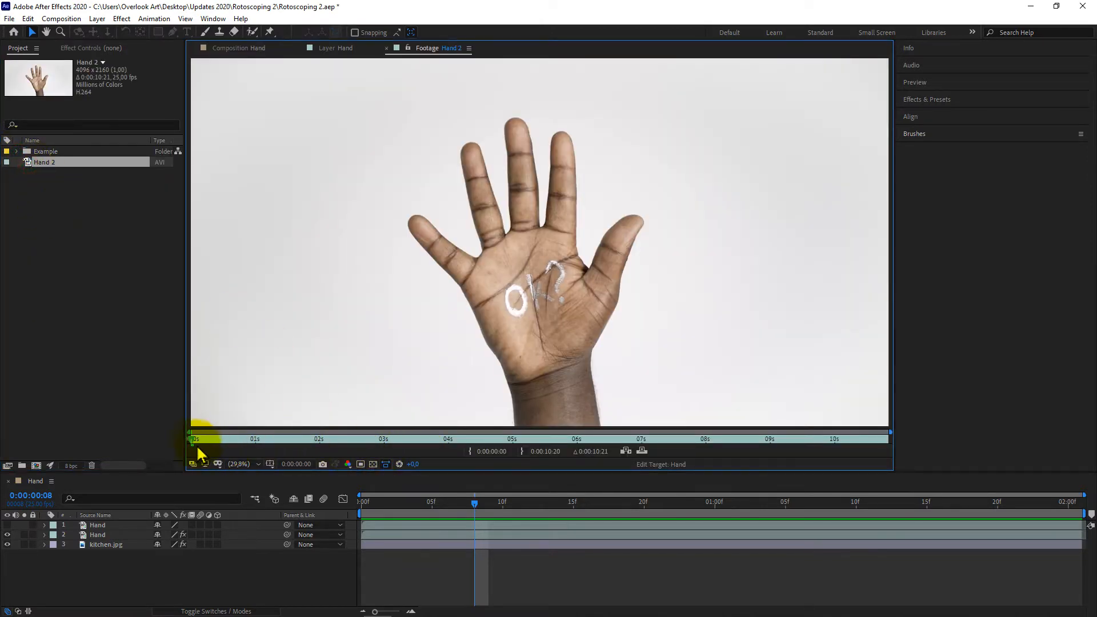
drag(194, 440, 319, 440)
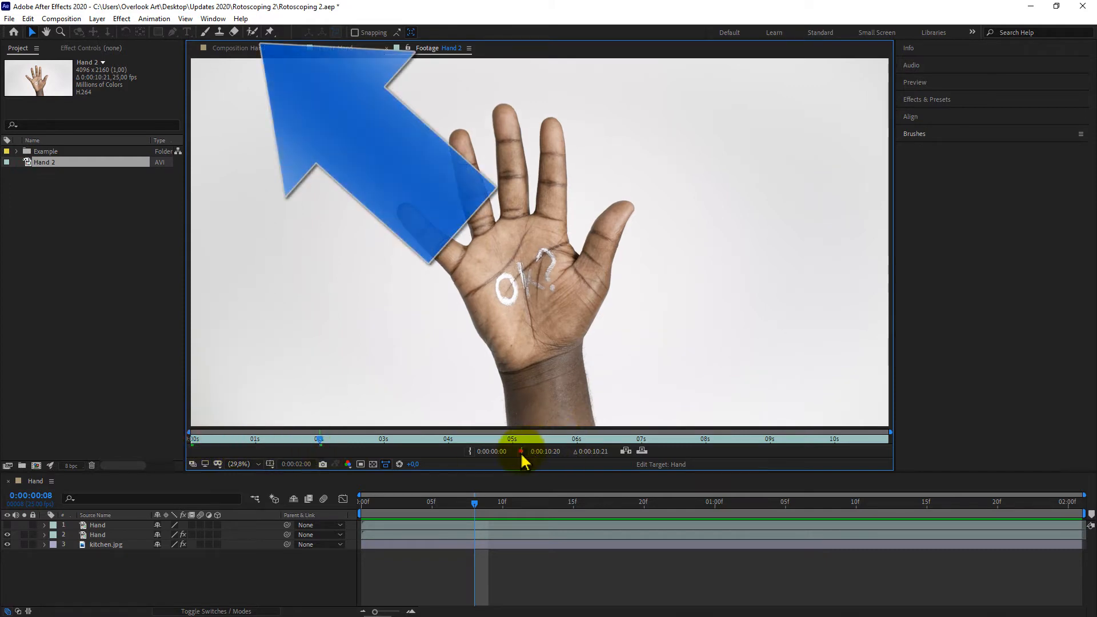
click(522, 452)
right_click(78, 164)
click(100, 196)
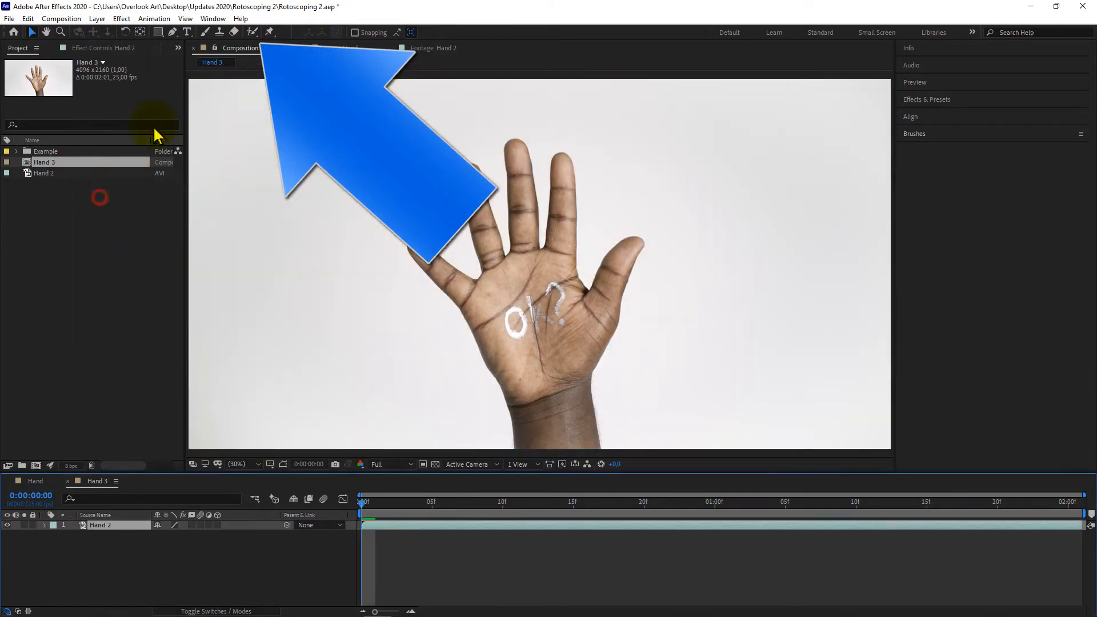
Step: Open the Hand 2 layer in its layer view and paint a Roto Brush foreground stroke over the hand
click(252, 32)
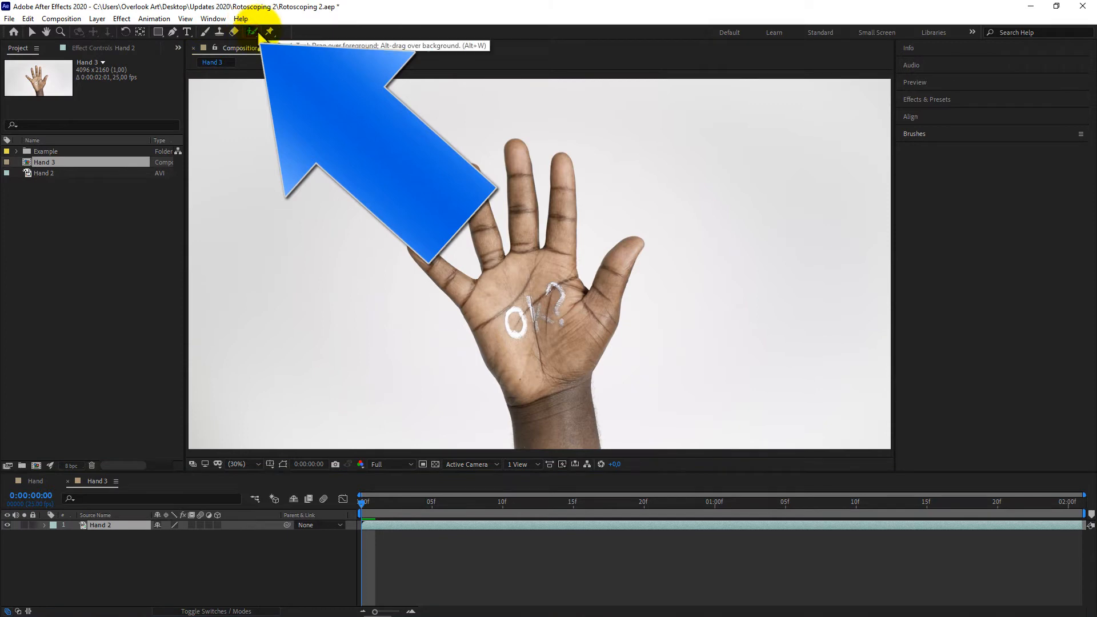
click(83, 525)
double_click(83, 525)
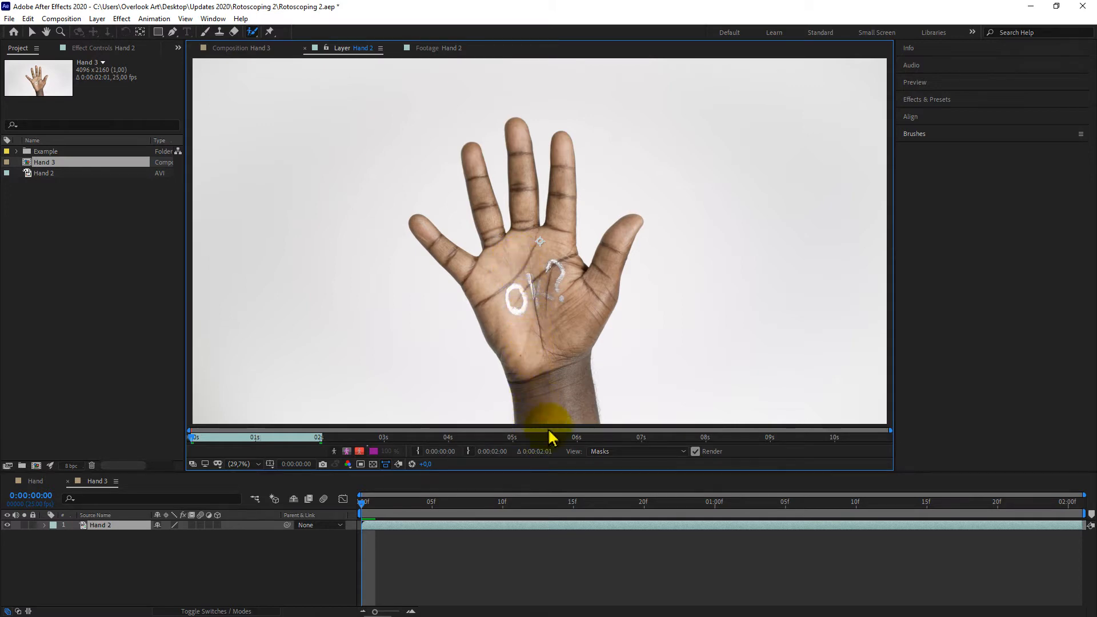
mouse_move(562, 407)
mouse_down()
mouse_move(560, 379)
mouse_move(521, 321)
mouse_move(455, 257)
mouse_move(486, 266)
mouse_move(497, 235)
mouse_move(482, 190)
mouse_move(502, 238)
mouse_move(531, 233)
mouse_move(519, 159)
mouse_move(548, 262)
mouse_move(566, 178)
mouse_move(568, 311)
mouse_move(612, 245)
mouse_move(572, 349)
mouse_up()
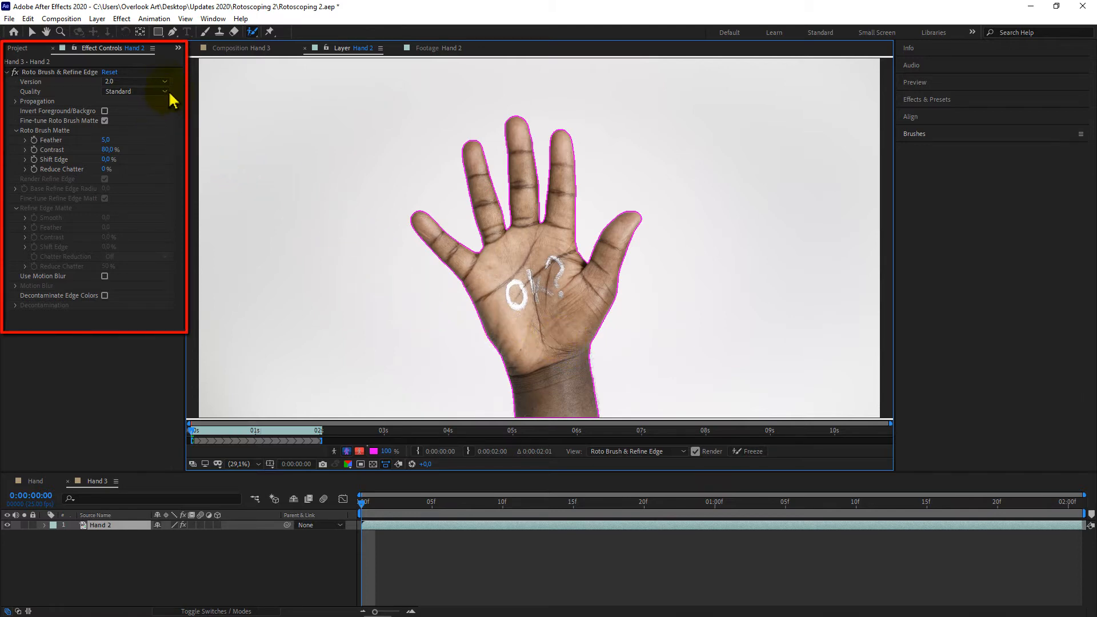
Step: Choose version 2.0 and Standard quality for Roto Brush & Refine Edge, and place the playhead on the first frame
click(165, 82)
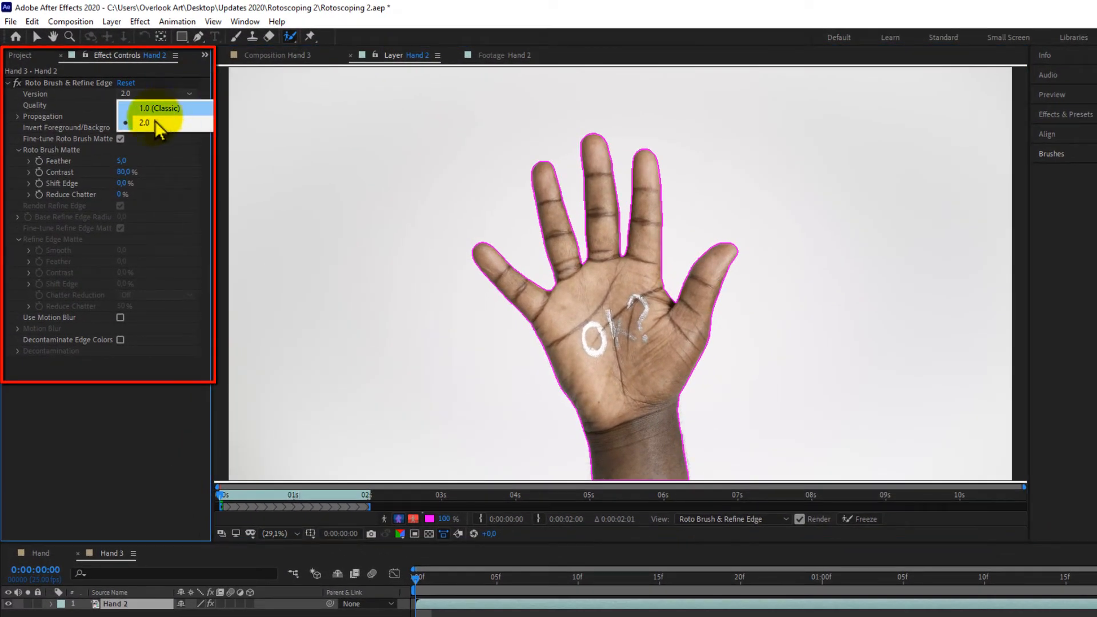
click(176, 121)
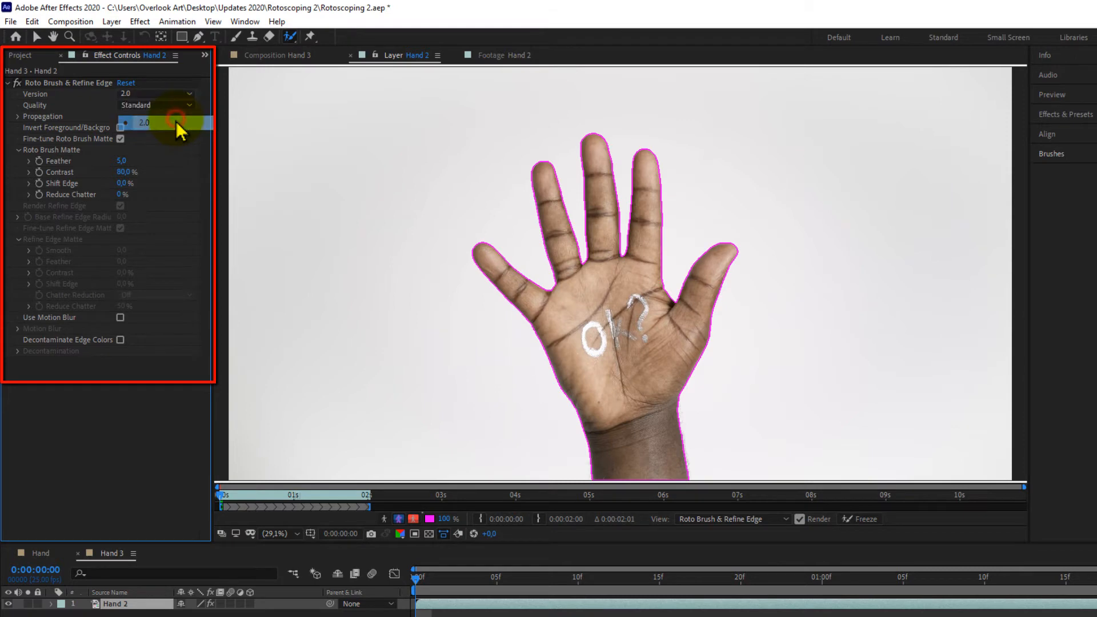
click(189, 103)
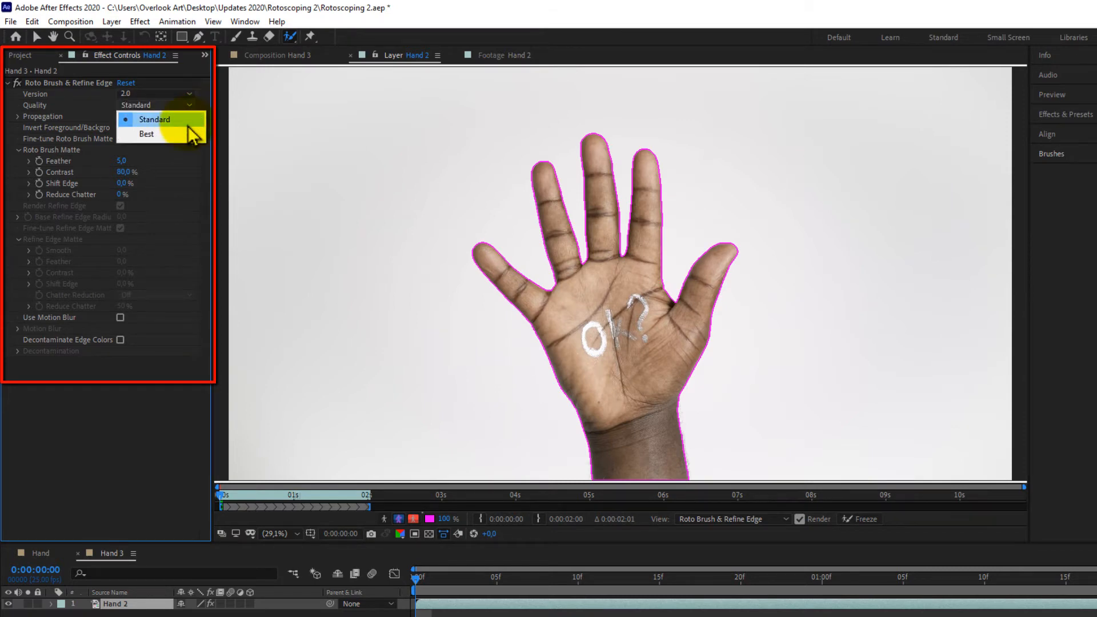
click(190, 119)
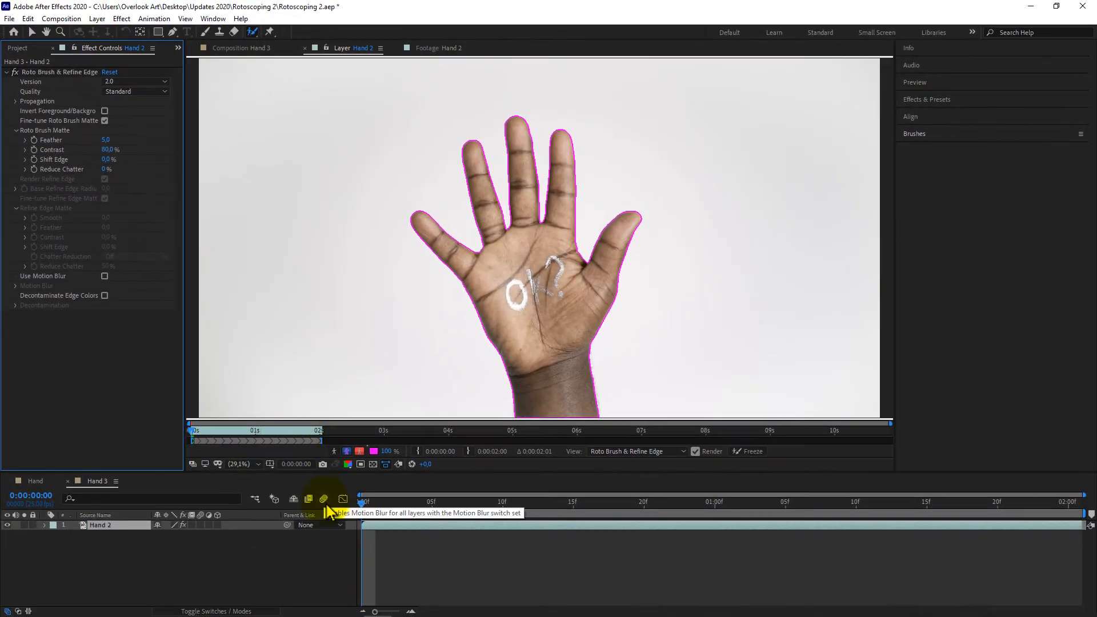
click(362, 505)
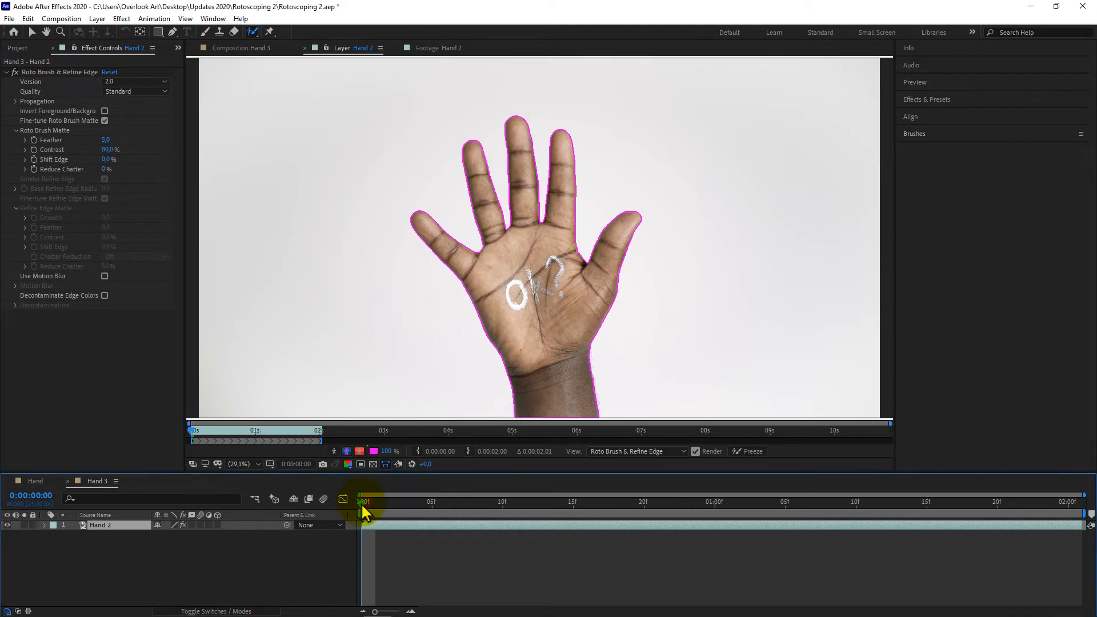
Step: Propagate the Roto Brush selection through the two-second Hand 2 range by playing it, and freeze the result
key(space)
key(space)
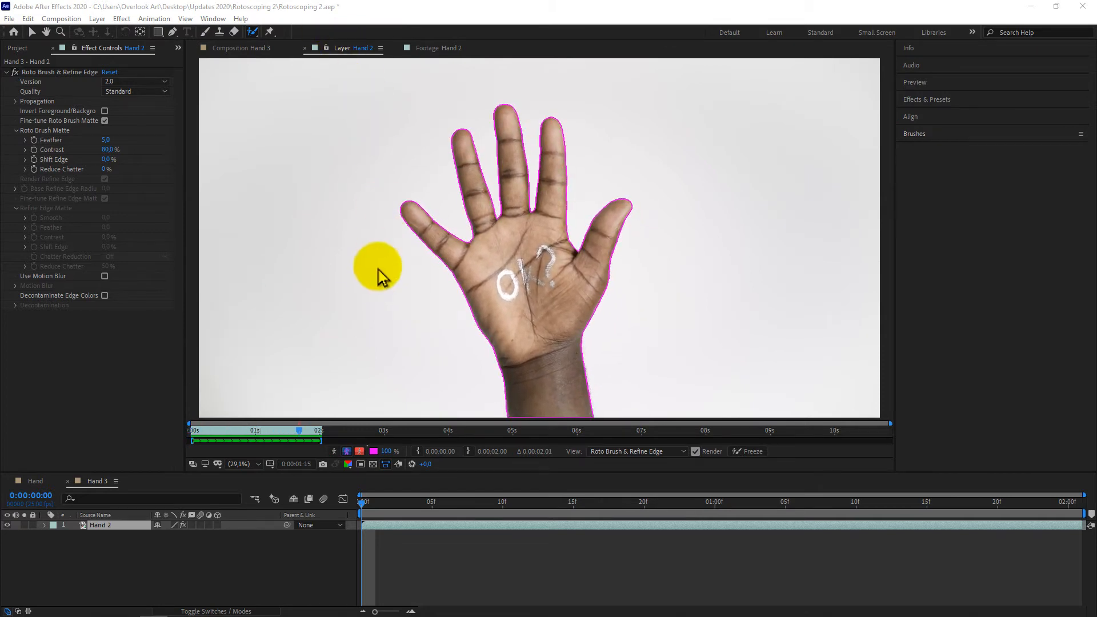
key(space)
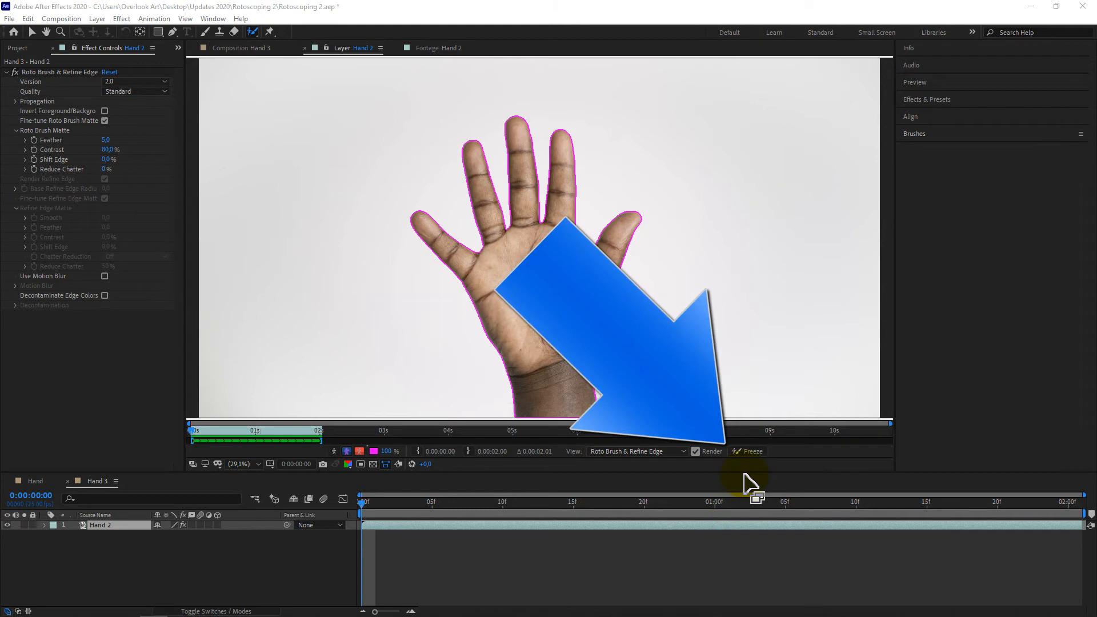
click(748, 452)
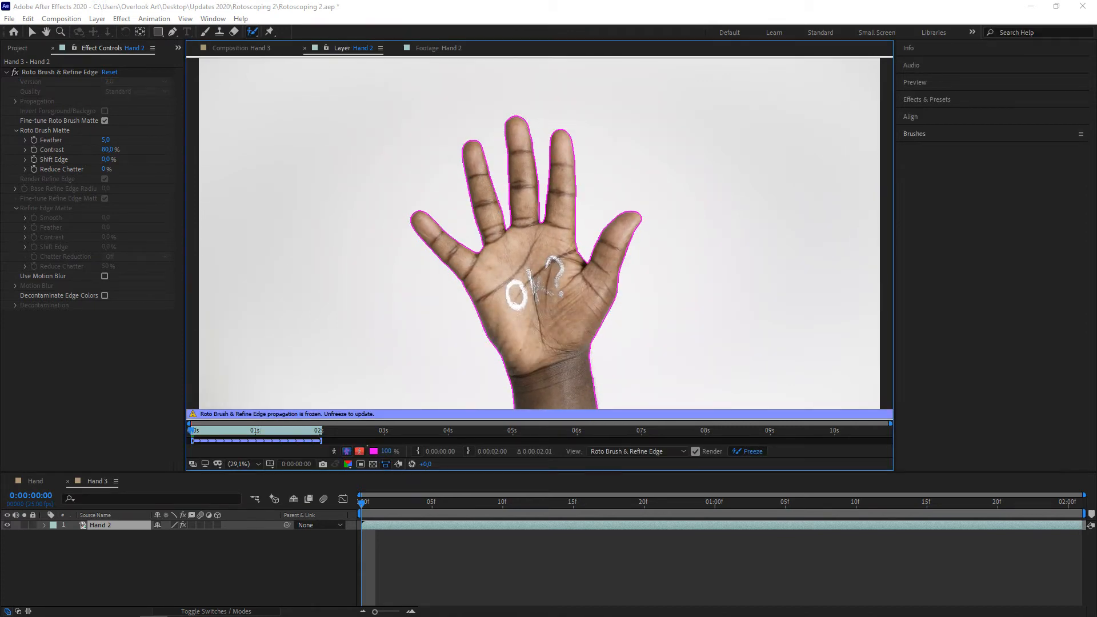
Step: View the cut-out hand in the Hand 3 composition, hiding and reshowing the Hand 2 layer
click(251, 49)
click(6, 524)
click(7, 525)
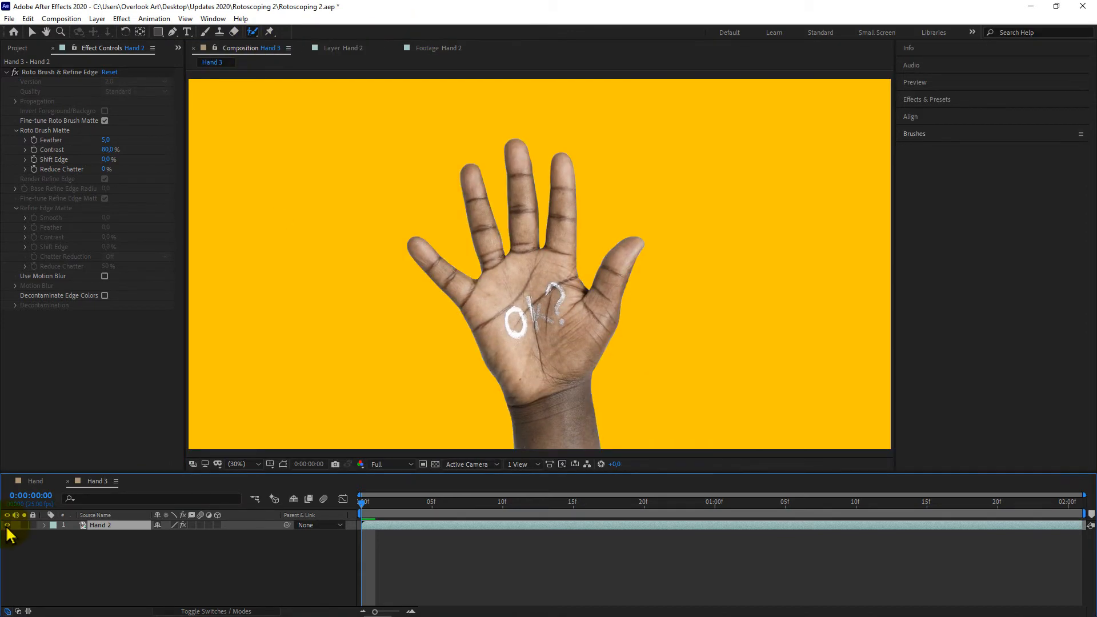
Step: Place a root-level copy of kitchen.jpg beneath the Hand 2 layer in Hand 3 and scale it to 217%
click(18, 48)
click(16, 151)
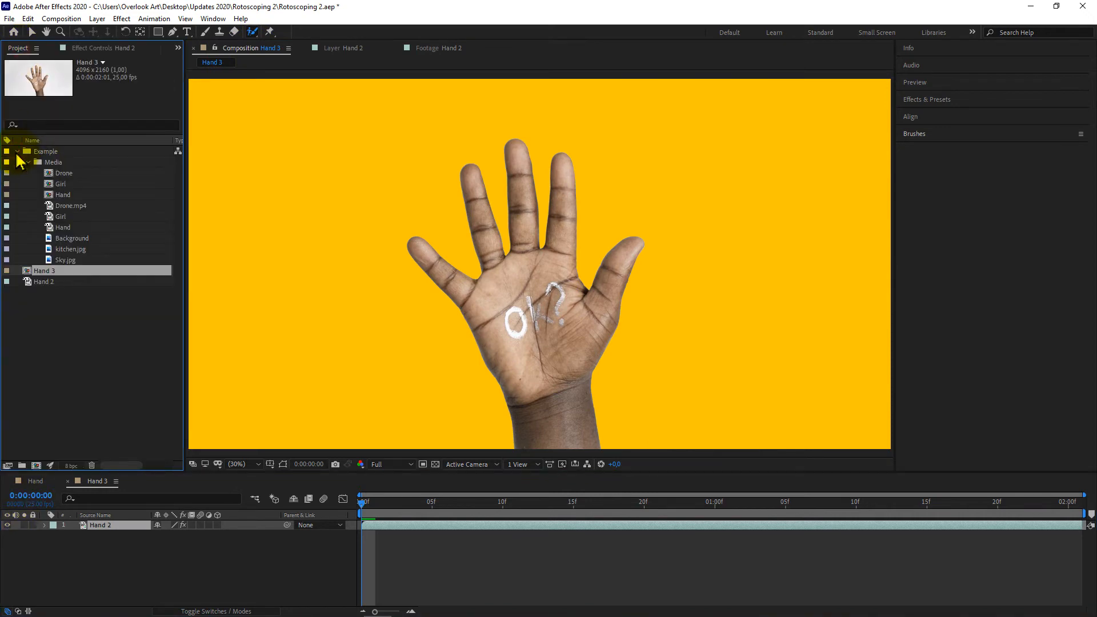
click(63, 249)
key(ctrl+d)
click(16, 151)
drag(46, 184, 80, 551)
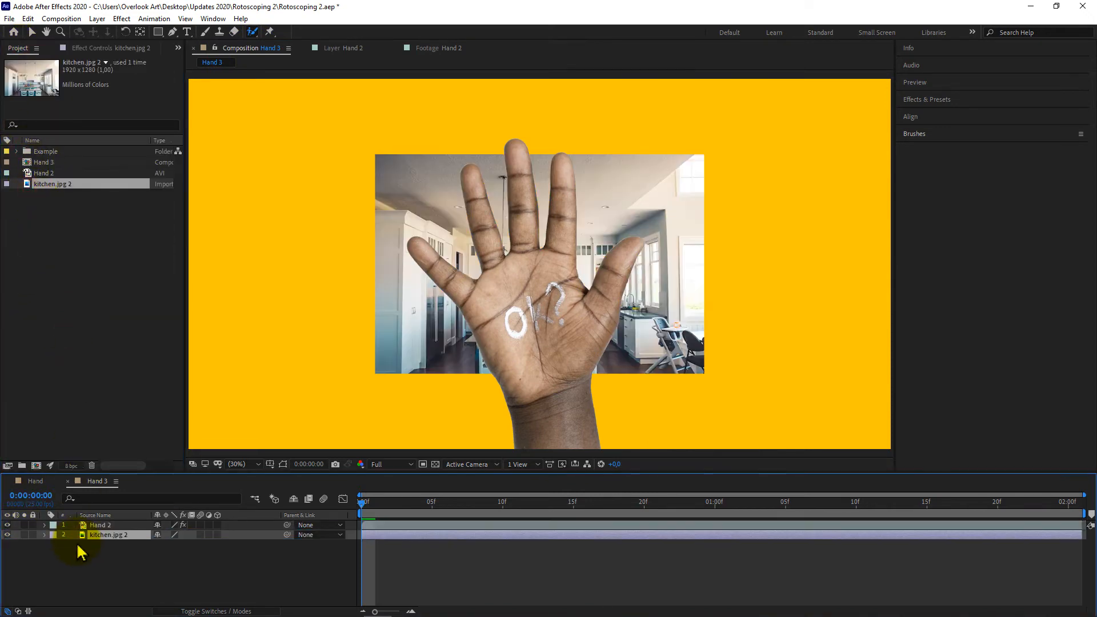
click(394, 303)
drag(178, 556, 261, 555)
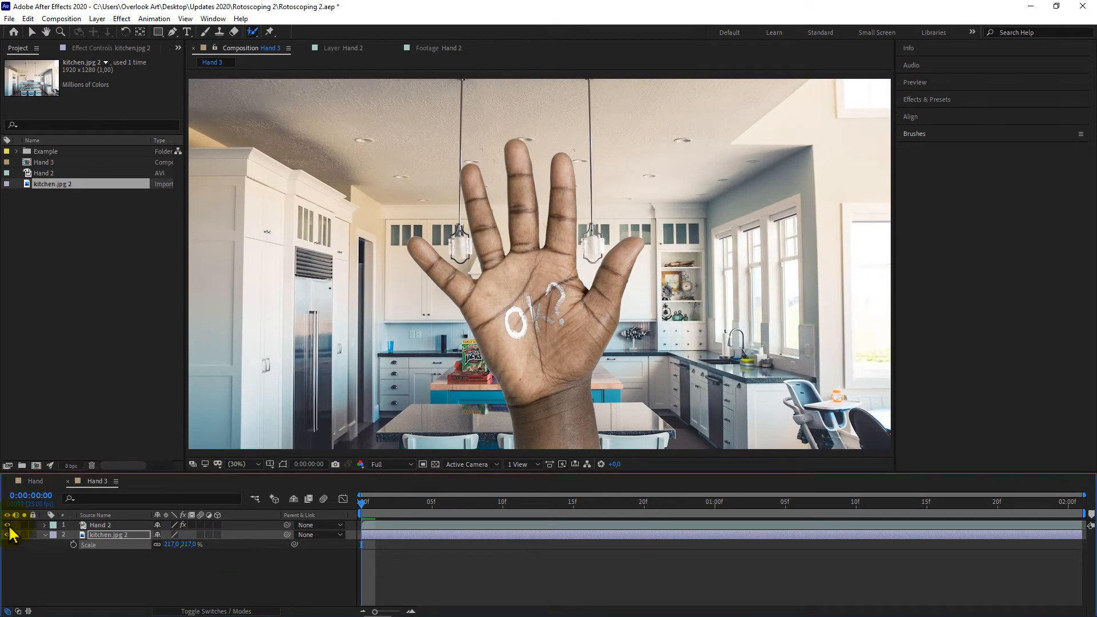
Step: Preview the finished Hand composition and compare it with the original footage by toggling the top Hand layer's visibility
click(35, 481)
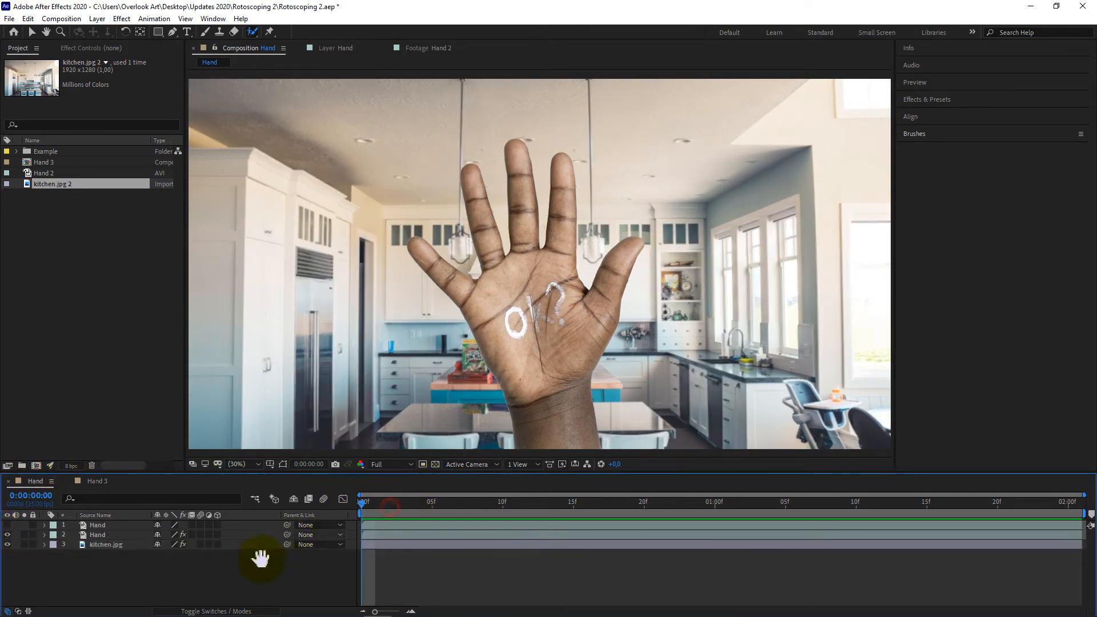
click(7, 524)
click(7, 525)
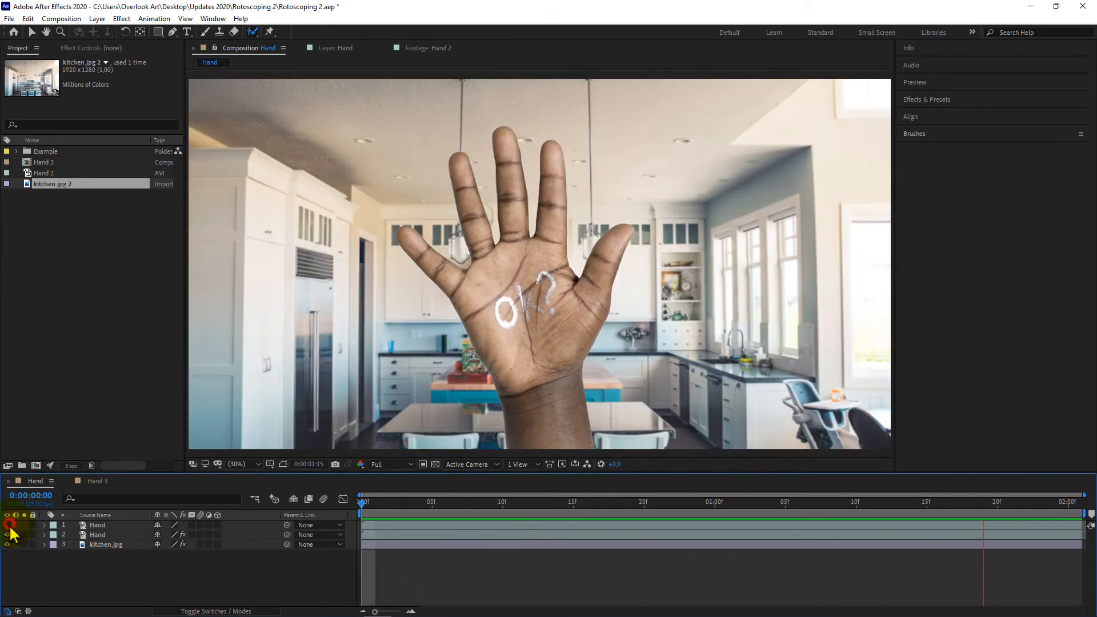
click(366, 508)
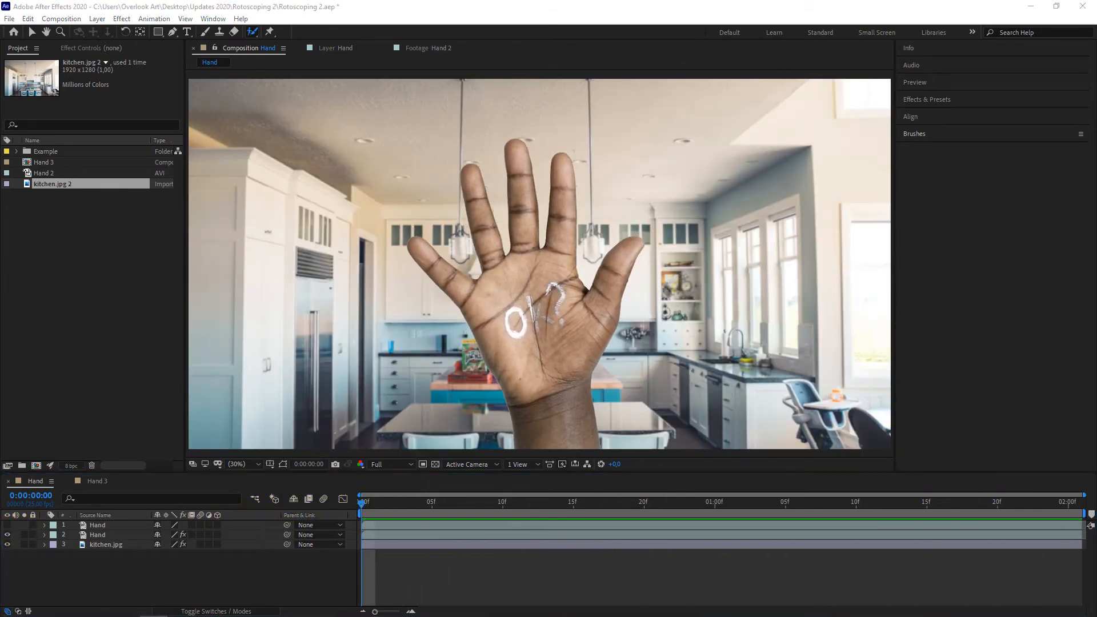
Step: Copy the Girl footage from the Example folder's Media subfolder and paste it at the root of the project
click(16, 151)
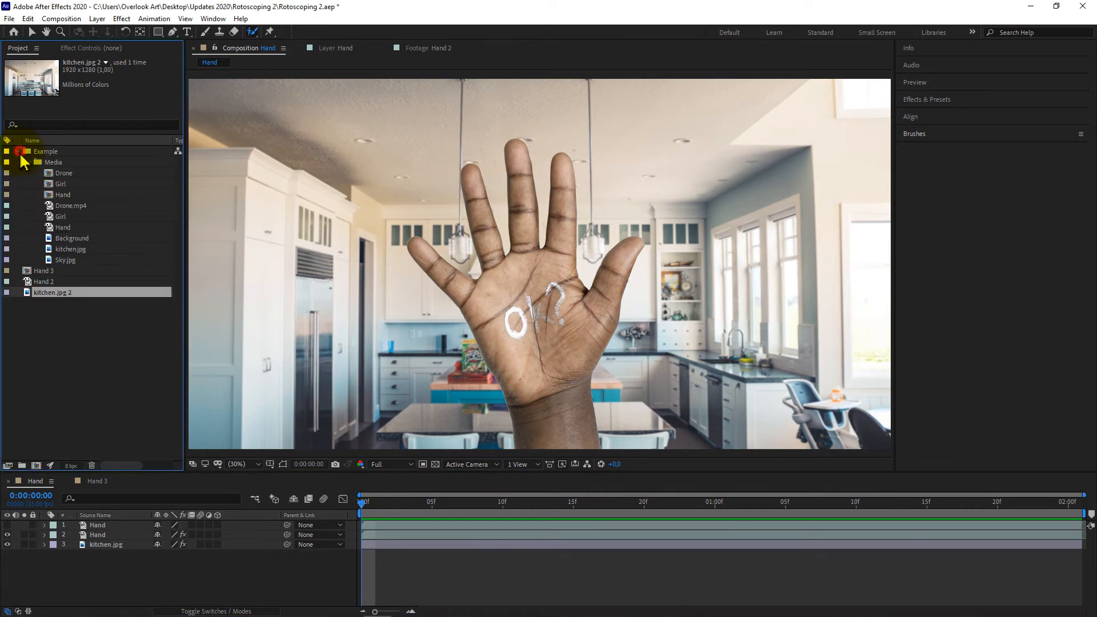
click(53, 218)
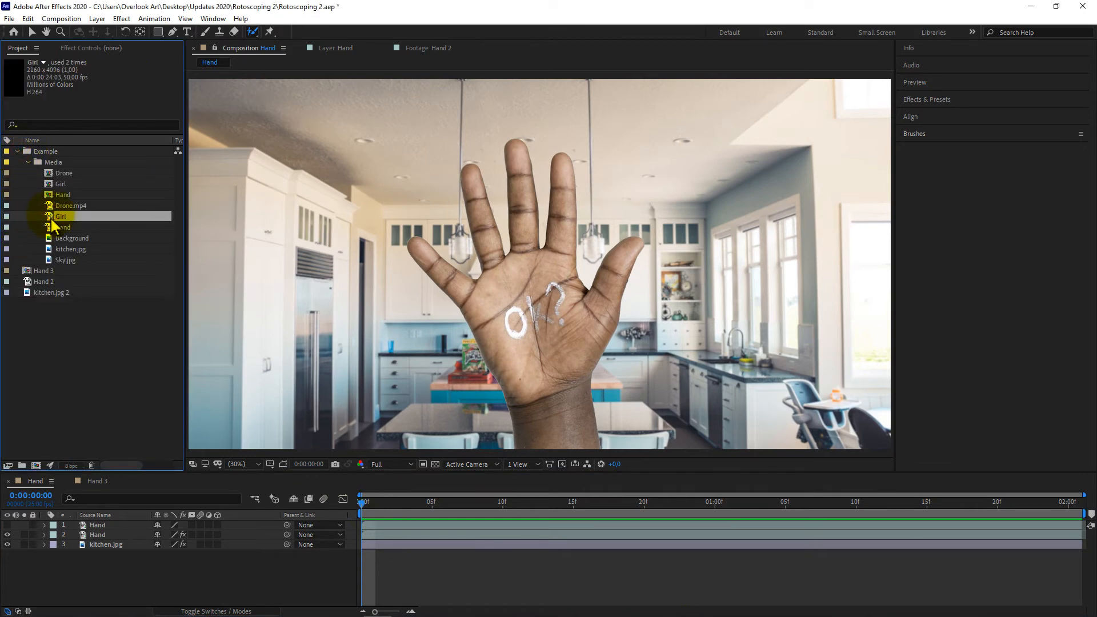
click(57, 330)
key(ctrl+v)
click(17, 151)
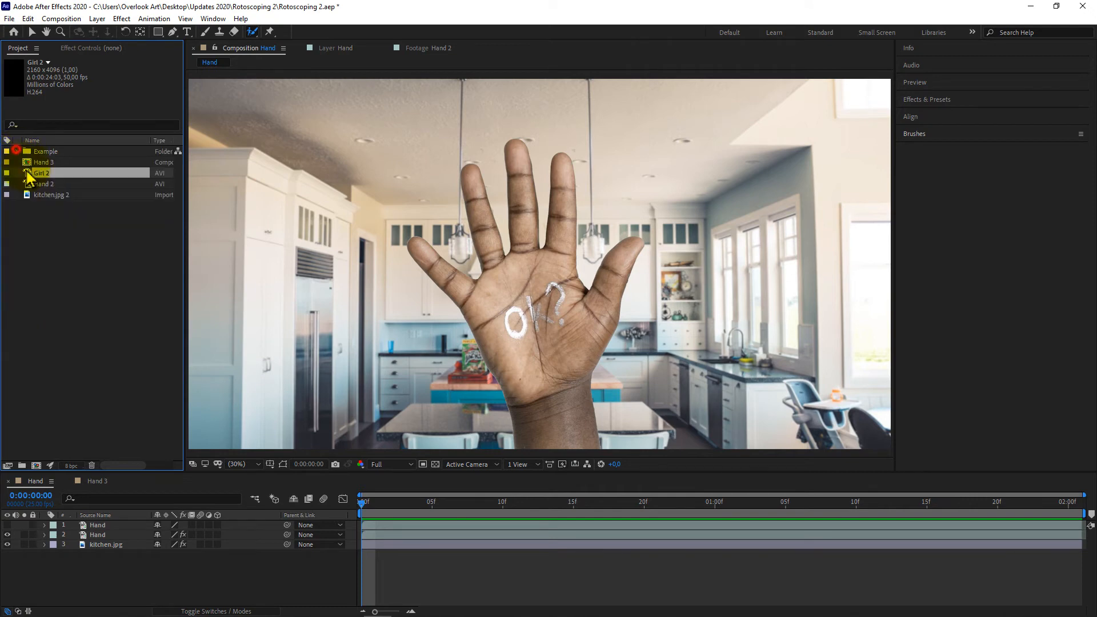
Step: Trim the Girl 2 footage from 0:00:10:43 to 0:00:13:27 and create a new composition from it
double_click(32, 174)
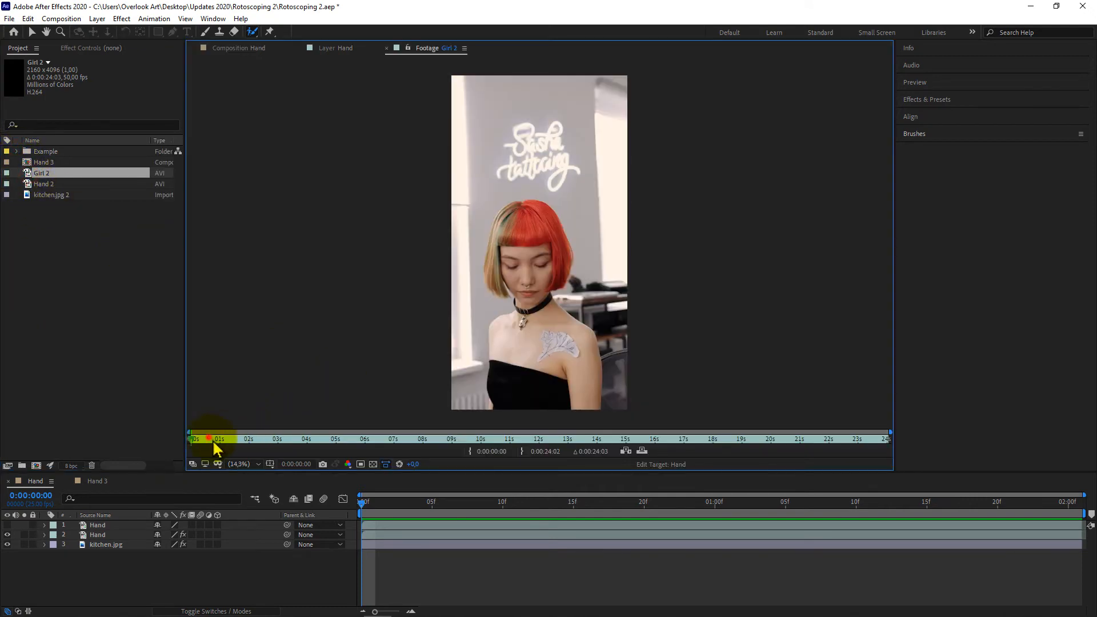
drag(215, 442, 582, 444)
click(470, 451)
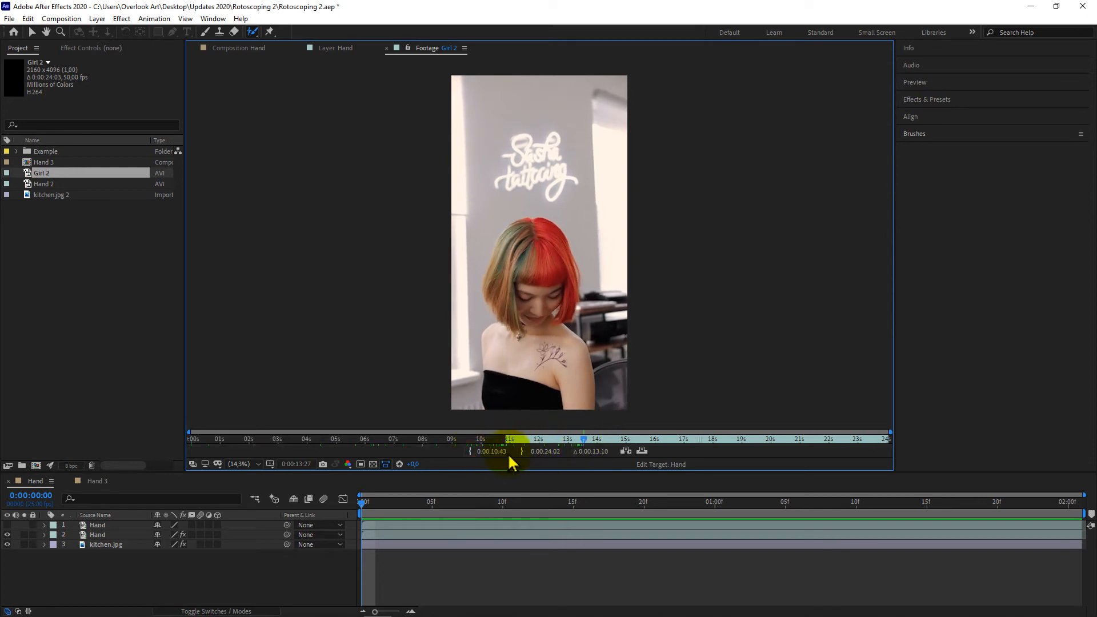
click(521, 451)
right_click(44, 175)
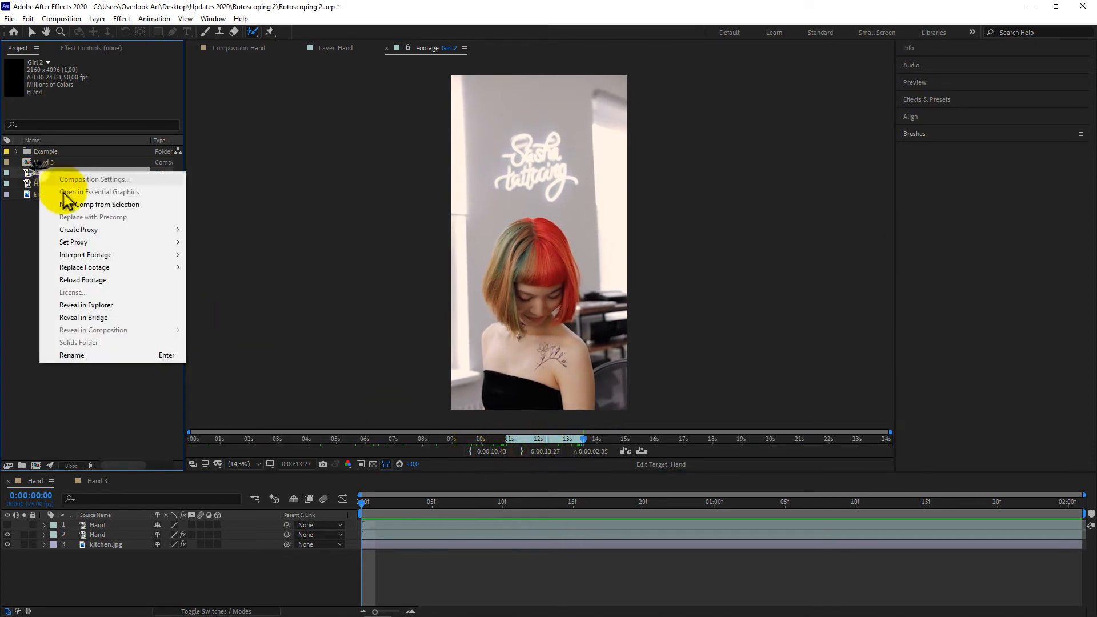
click(73, 206)
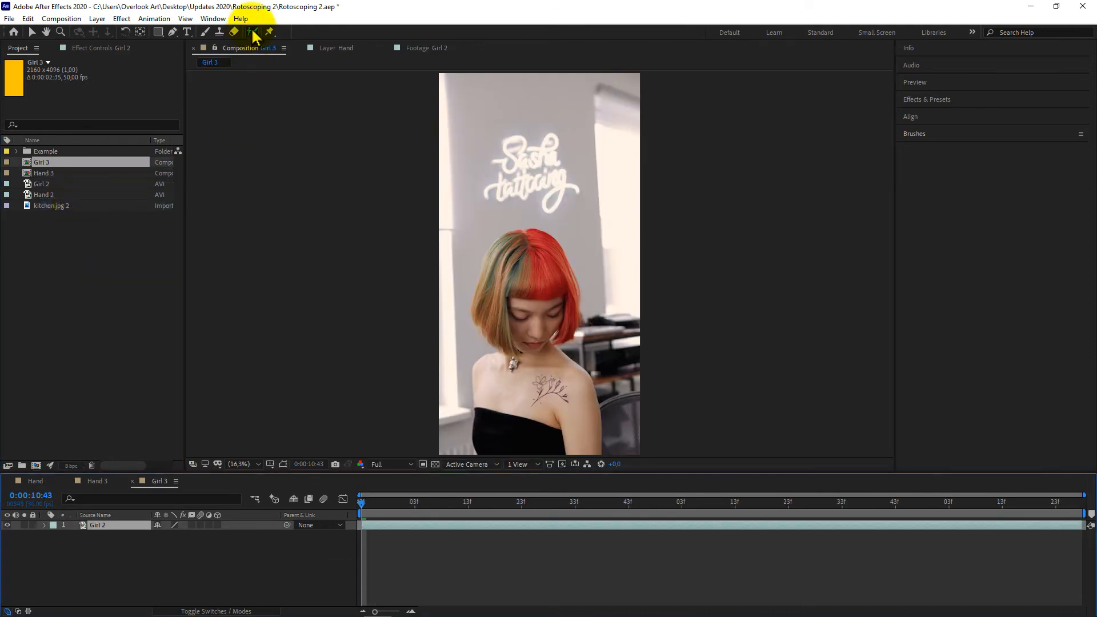
Step: Open the Girl 2 layer in its layer view and paint a Roto Brush foreground stroke over the girl
click(252, 32)
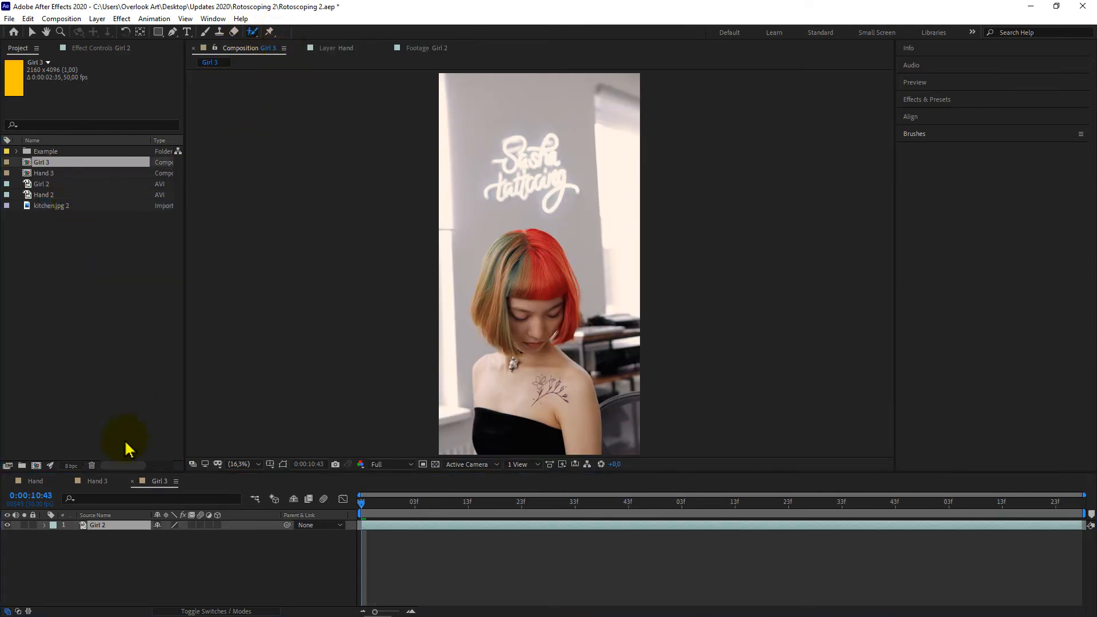
double_click(93, 524)
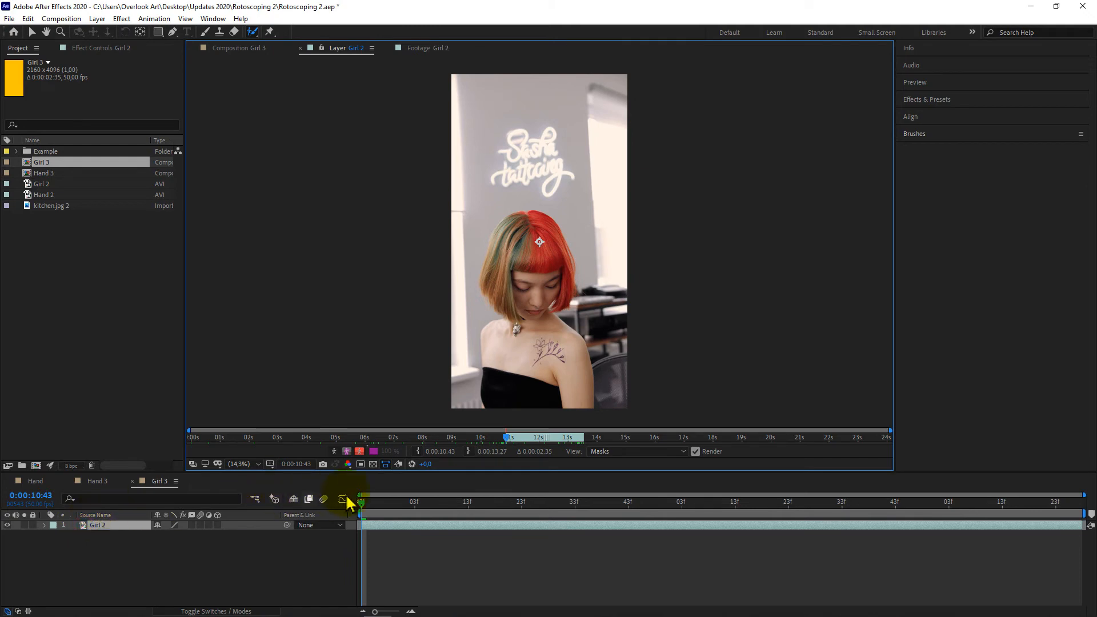
drag(448, 475, 448, 483)
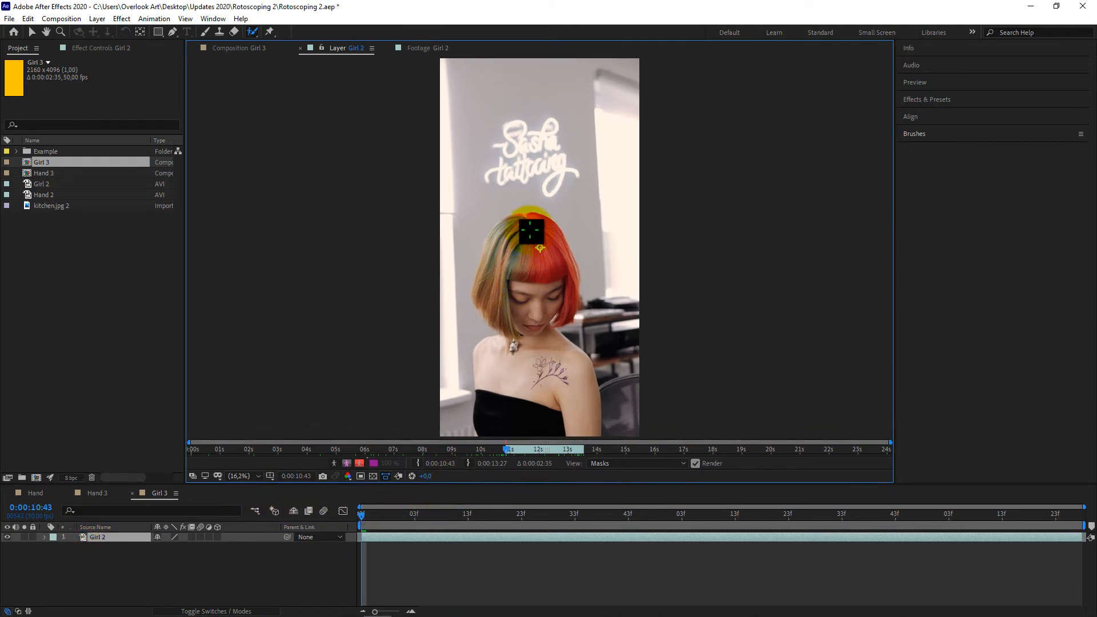
mouse_move(526, 231)
mouse_down()
mouse_move(509, 271)
mouse_move(519, 337)
mouse_move(491, 406)
mouse_move(549, 367)
mouse_move(569, 413)
mouse_move(573, 358)
mouse_move(543, 323)
mouse_move(555, 240)
mouse_up()
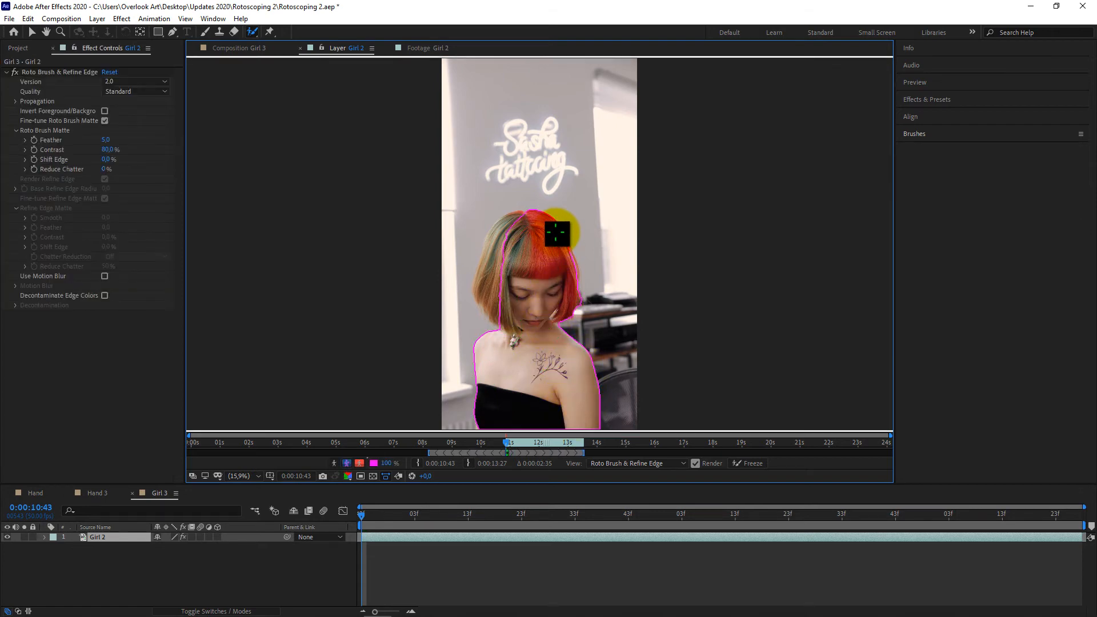
Step: Adjust the Roto Brush size and add the unselected blonde-green half of the hair with a foreground stroke
scroll(523, 240, up, 5)
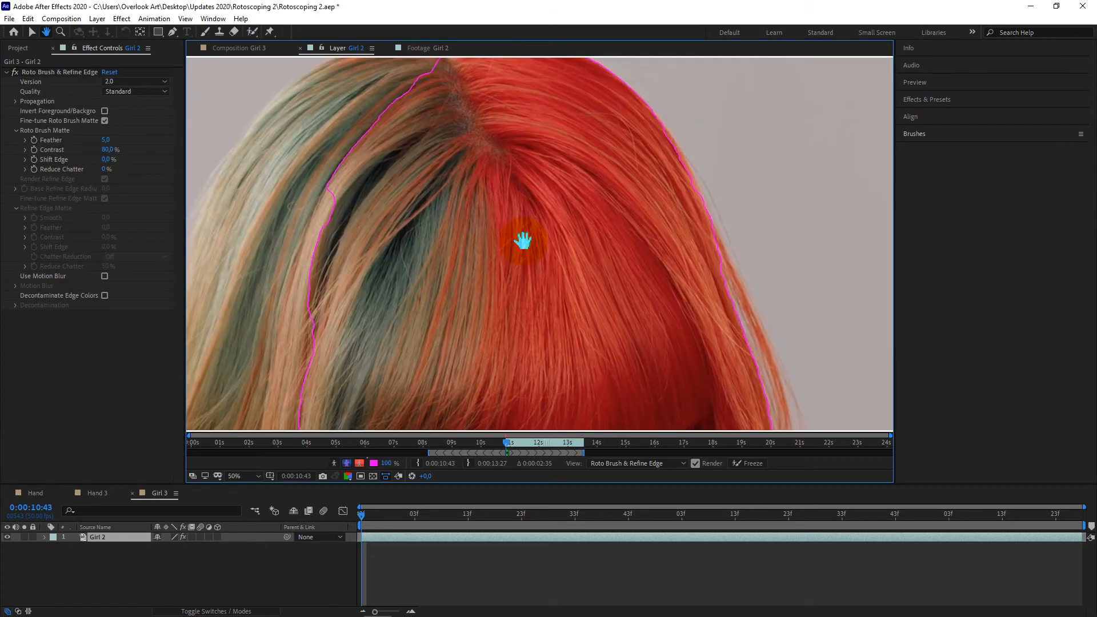
scroll(523, 240, down, 4)
scroll(517, 239, up, 3)
scroll(520, 241, down, 2)
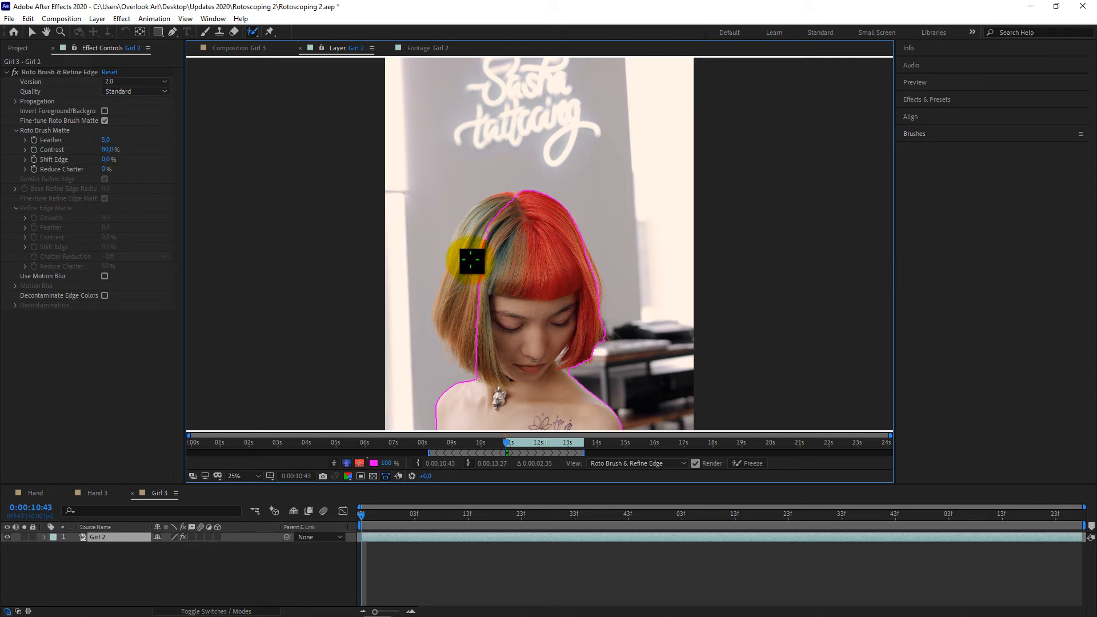
mouse_move(470, 260)
mouse_down()
mouse_move(465, 195)
mouse_move(457, 249)
mouse_up()
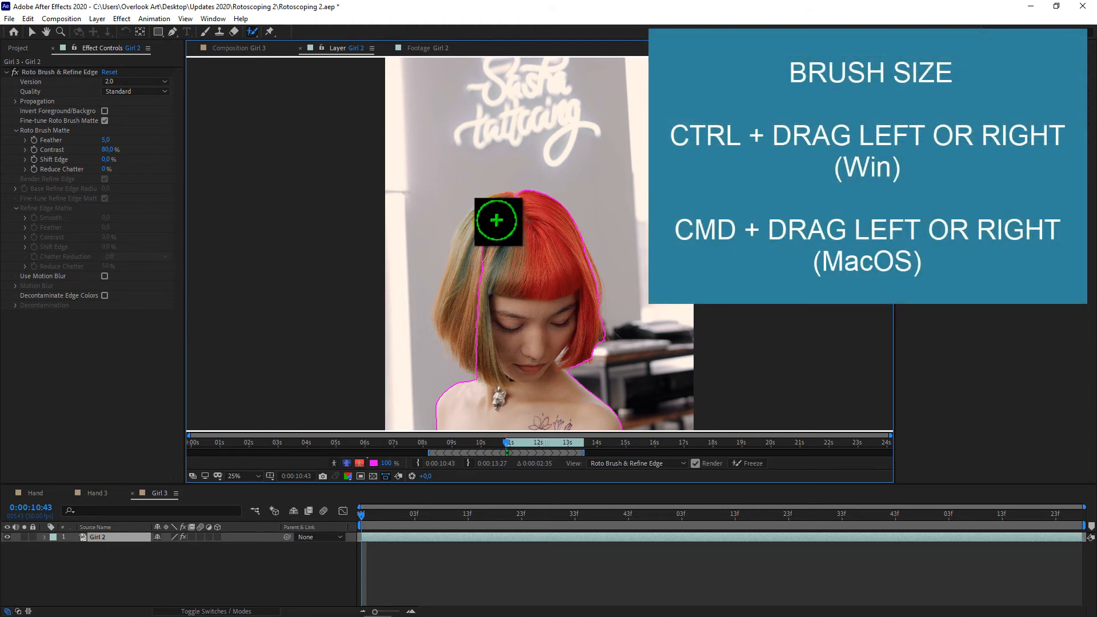
mouse_move(476, 253)
mouse_down()
mouse_move(461, 306)
mouse_move(473, 338)
mouse_up()
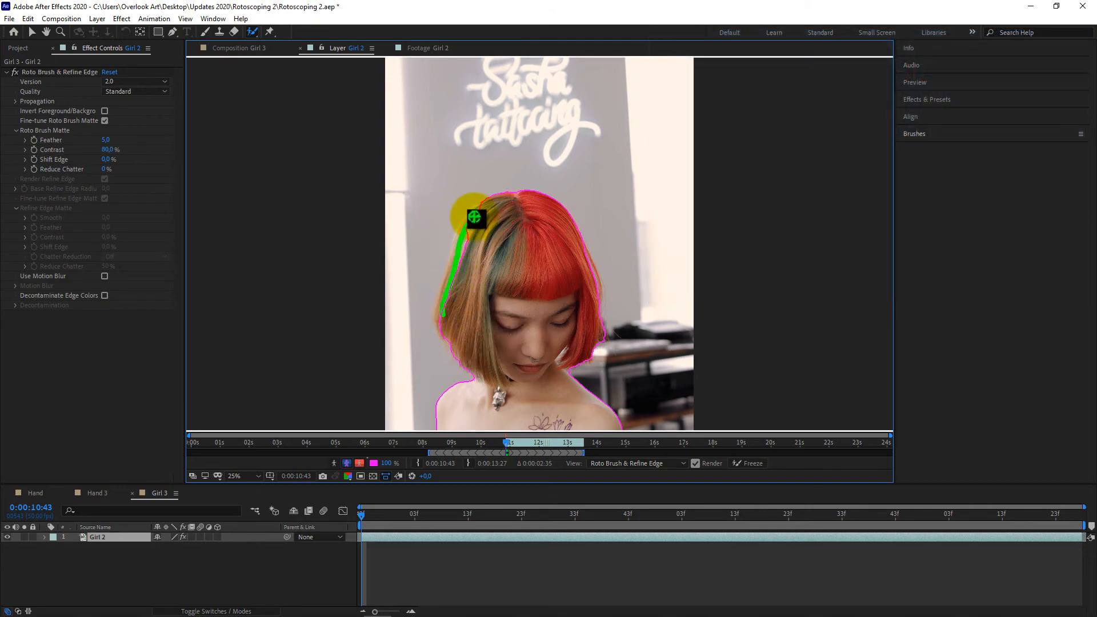
Step: Refine the selection with close-up foreground strokes along the outer edge of the blonde-green hair
scroll(449, 321, up, 3)
drag(443, 293, 517, 154)
drag(412, 162, 412, 224)
mouse_move(553, 147)
mouse_down()
mouse_move(551, 296)
mouse_move(514, 382)
mouse_up()
drag(514, 91, 479, 273)
mouse_move(373, 311)
mouse_down()
mouse_move(418, 228)
mouse_move(481, 168)
mouse_up()
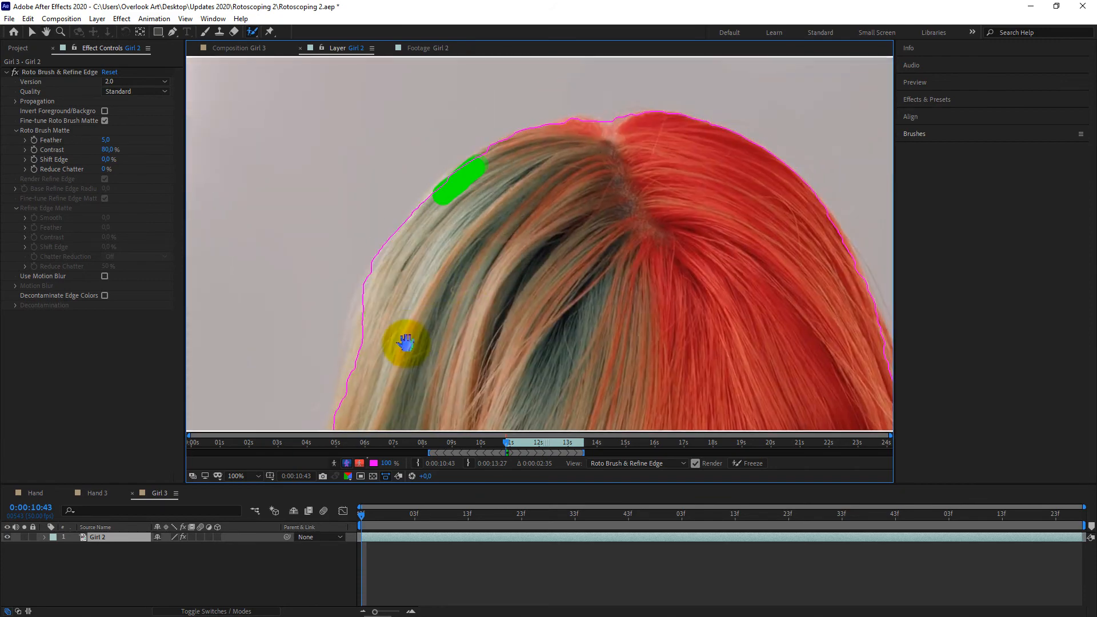
Step: Examine the selection outline in close-up around the girl's shoulders, arm and red hair
drag(405, 342, 520, 115)
drag(468, 172, 481, 112)
mouse_move(444, 401)
mouse_down()
mouse_move(455, 195)
mouse_move(443, 89)
mouse_move(486, 184)
mouse_up()
drag(436, 161, 453, 116)
drag(497, 394, 477, 114)
drag(470, 291, 441, 74)
drag(533, 221, 385, 382)
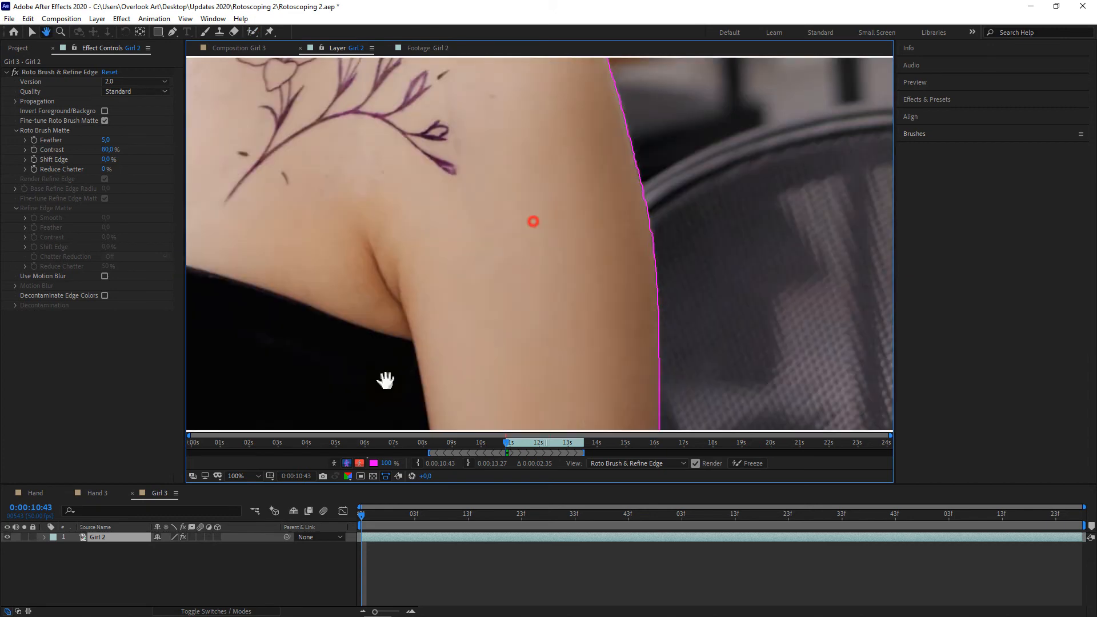
drag(457, 109, 451, 394)
mouse_move(451, 246)
mouse_down()
mouse_move(492, 251)
mouse_move(496, 377)
mouse_up()
drag(496, 103, 495, 340)
mouse_move(470, 131)
mouse_down()
mouse_move(504, 211)
mouse_move(524, 333)
mouse_up()
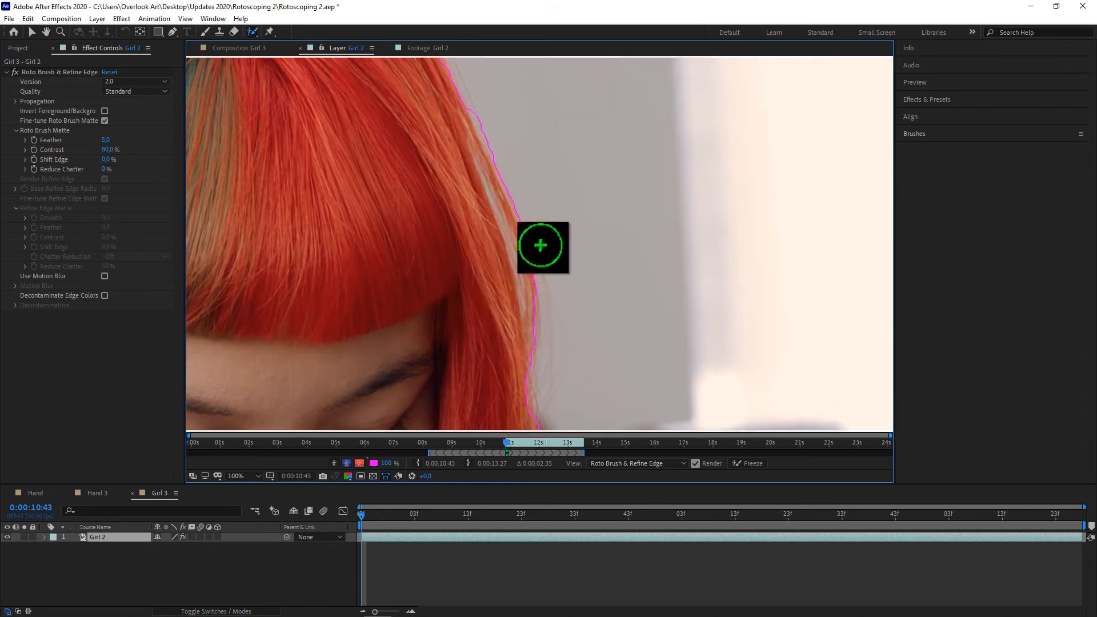
mouse_move(477, 95)
mouse_down()
mouse_move(489, 222)
mouse_move(509, 251)
mouse_up()
Step: Remove excess background from the selection with Roto Brush background strokes around the edges of the hair and shoulder
key(alt)
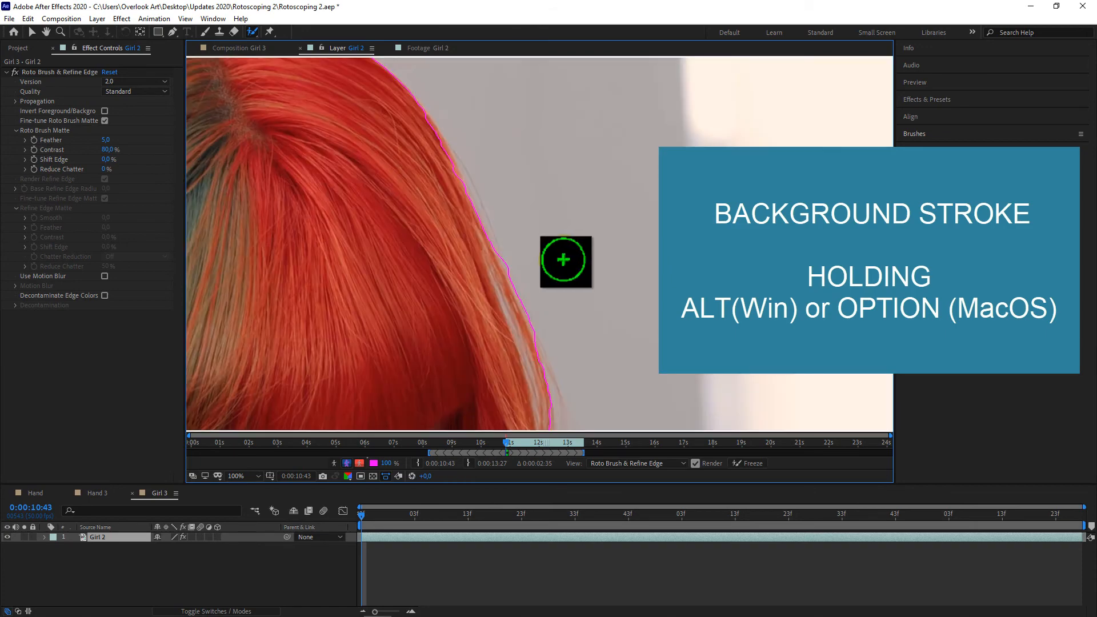
drag(395, 128, 522, 280)
drag(343, 394, 491, 277)
drag(468, 365, 428, 171)
drag(345, 145, 360, 175)
alt+click(464, 313)
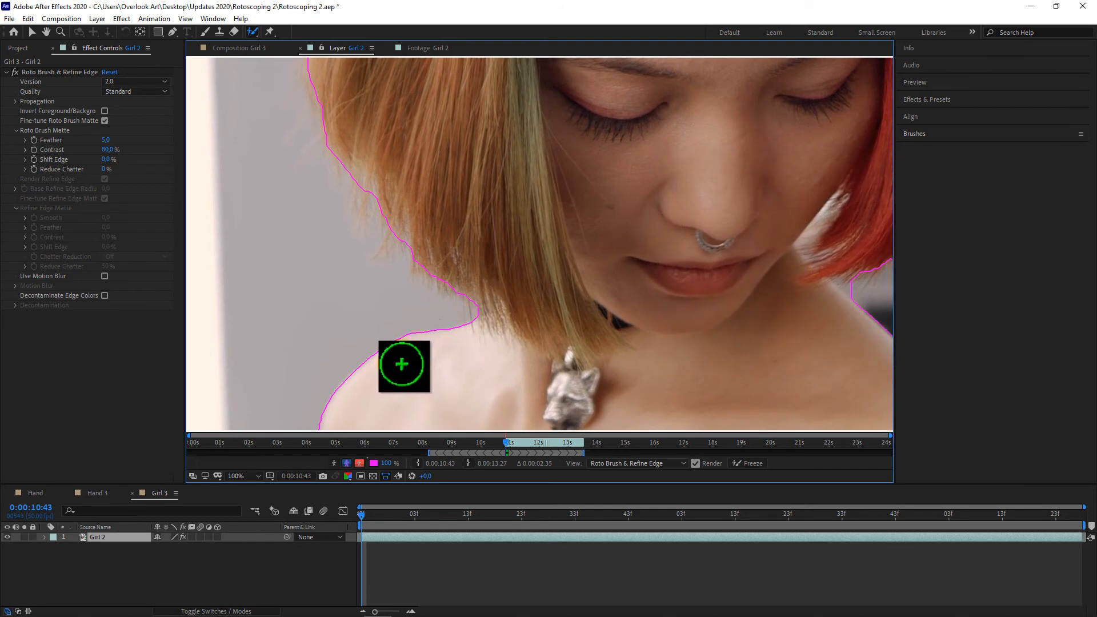
drag(402, 365, 297, 125)
Step: Fit the layer in view, propagate the selection through the trimmed Girl 2 range, and preview the cutout in the Girl 3 composition
scroll(475, 235, down, 3)
click(243, 475)
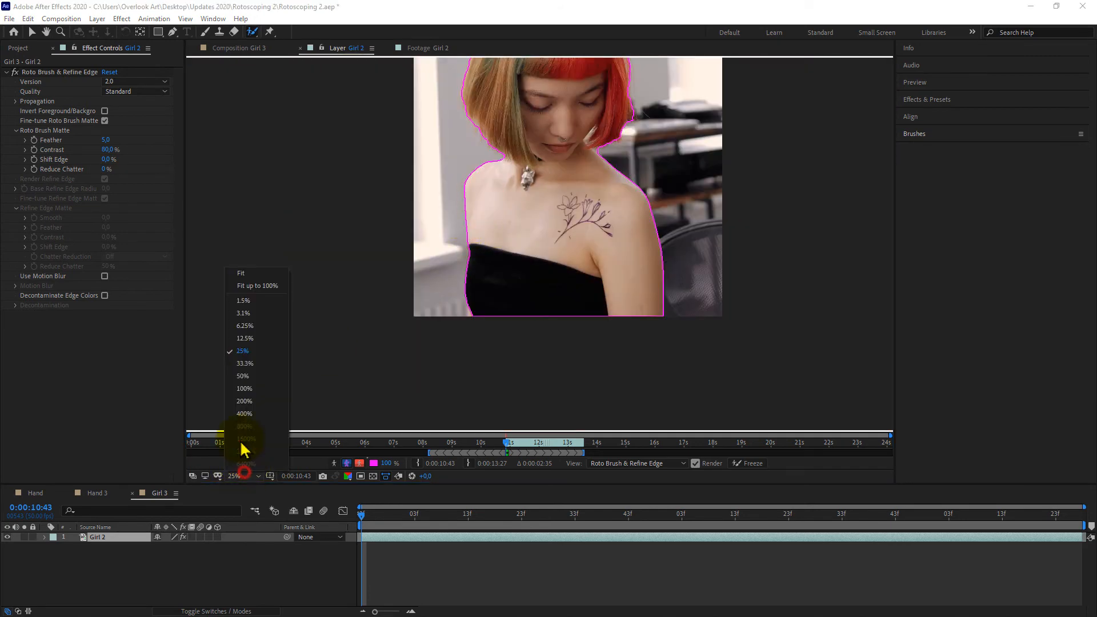
click(236, 275)
click(363, 526)
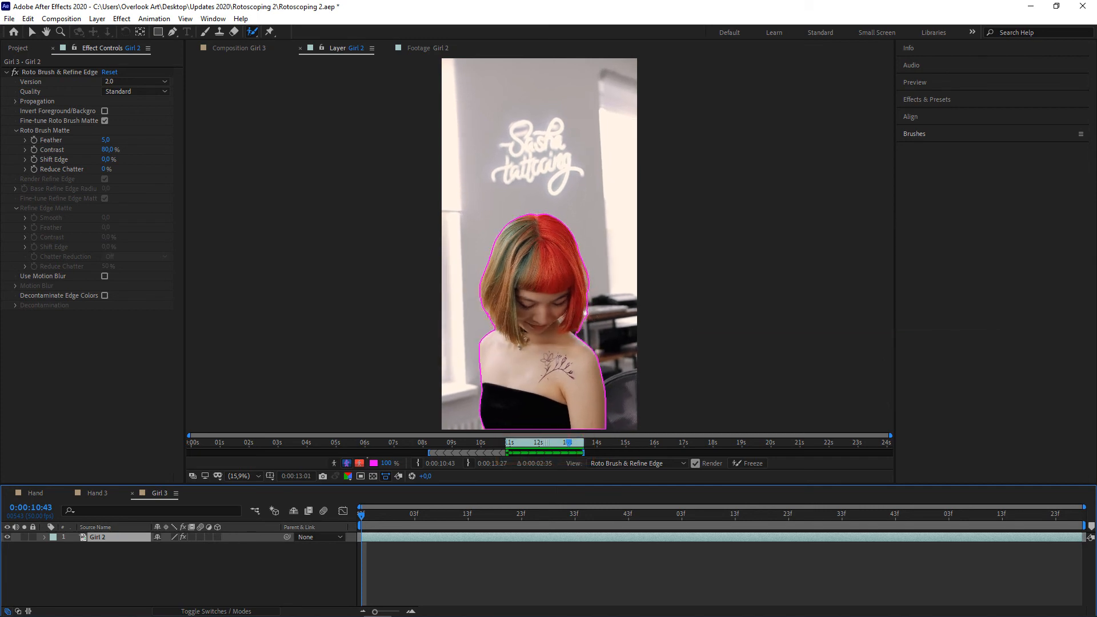
click(240, 48)
key(space)
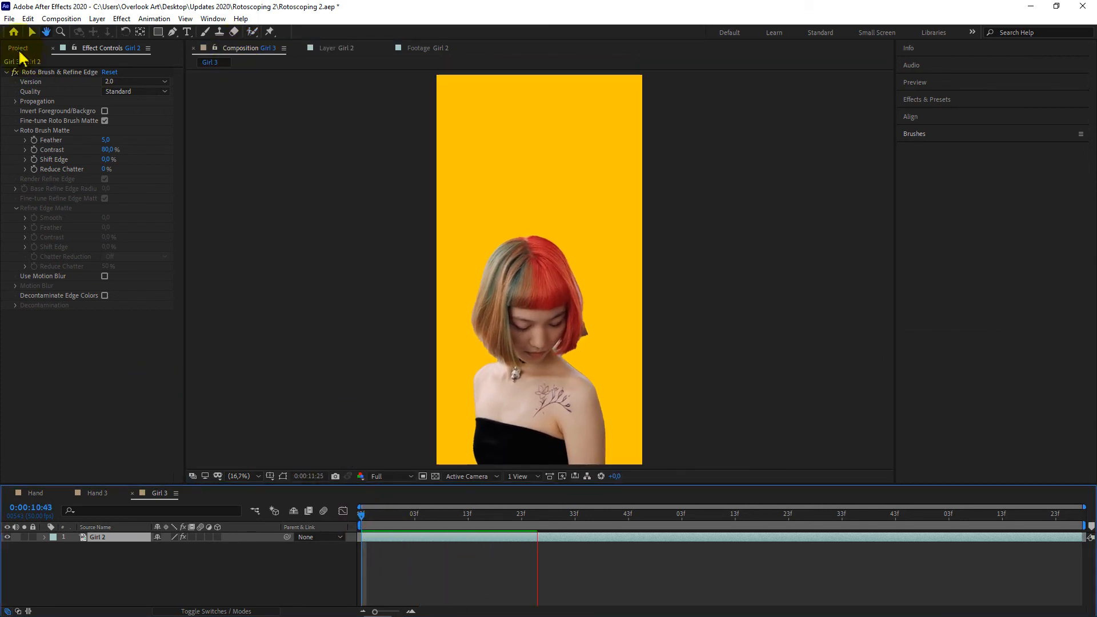
Step: Place a root-level copy of the Background image beneath Girl 2, enlarge it to fill the frame and set its X position to 476
click(17, 48)
drag(52, 313, 106, 548)
key(s)
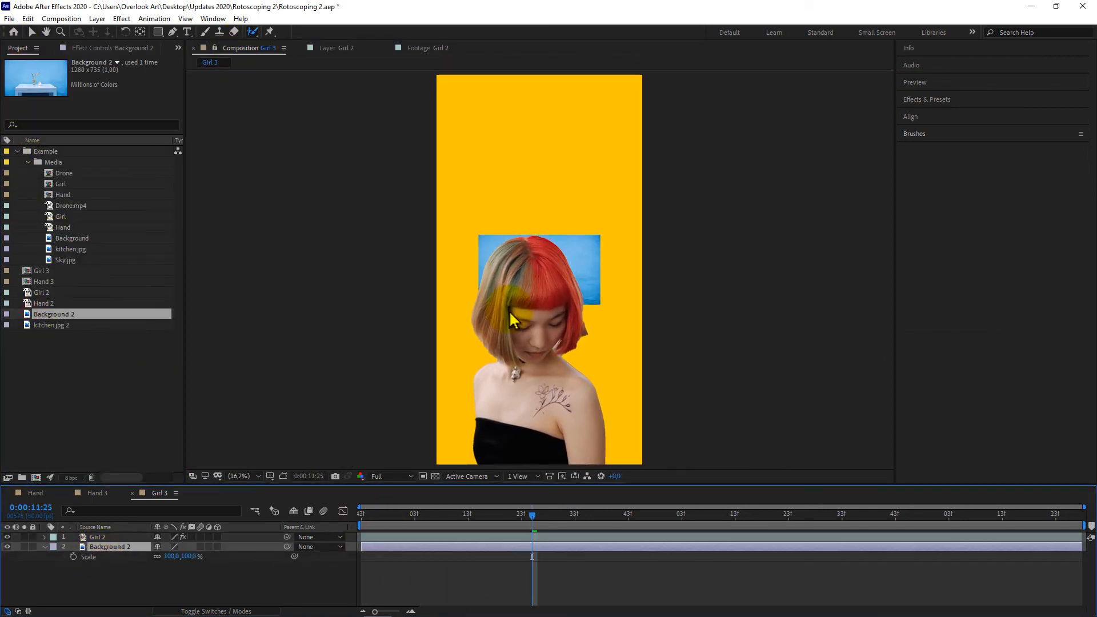
drag(171, 556, 3, 582)
key(p)
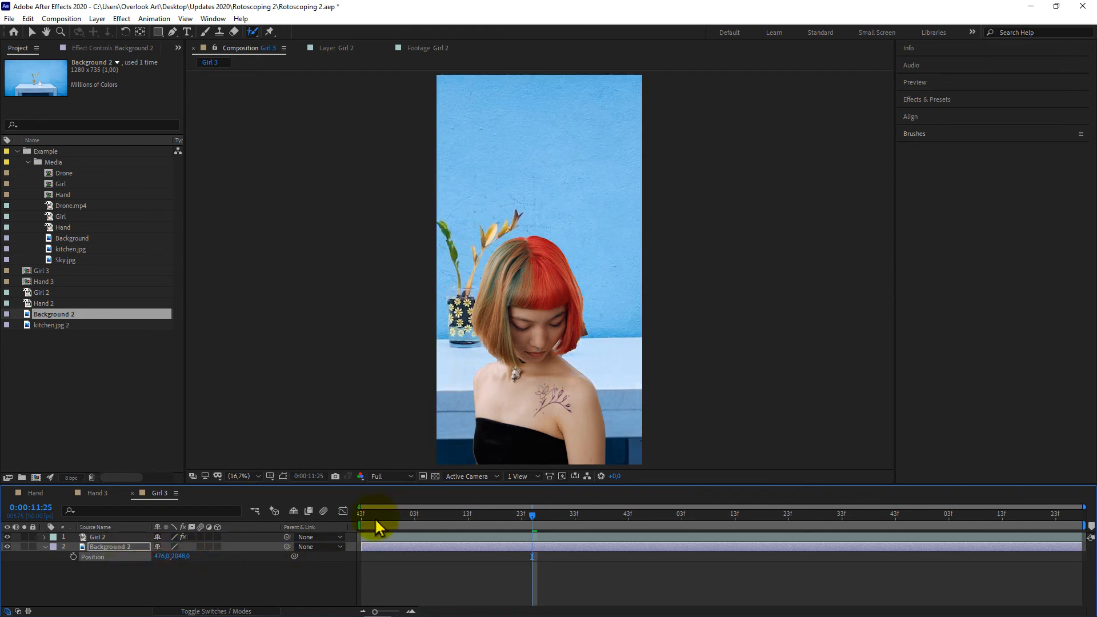
Step: Preview the Girl 3 composition with its new background from the beginning of the timeline
drag(377, 527, 359, 526)
key(space)
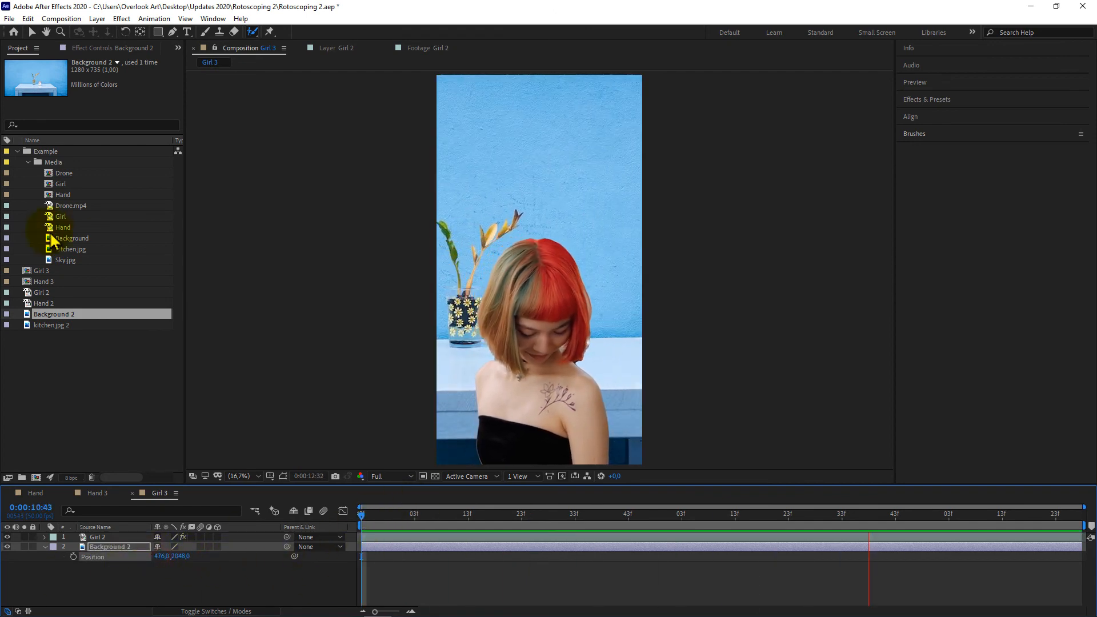
key(space)
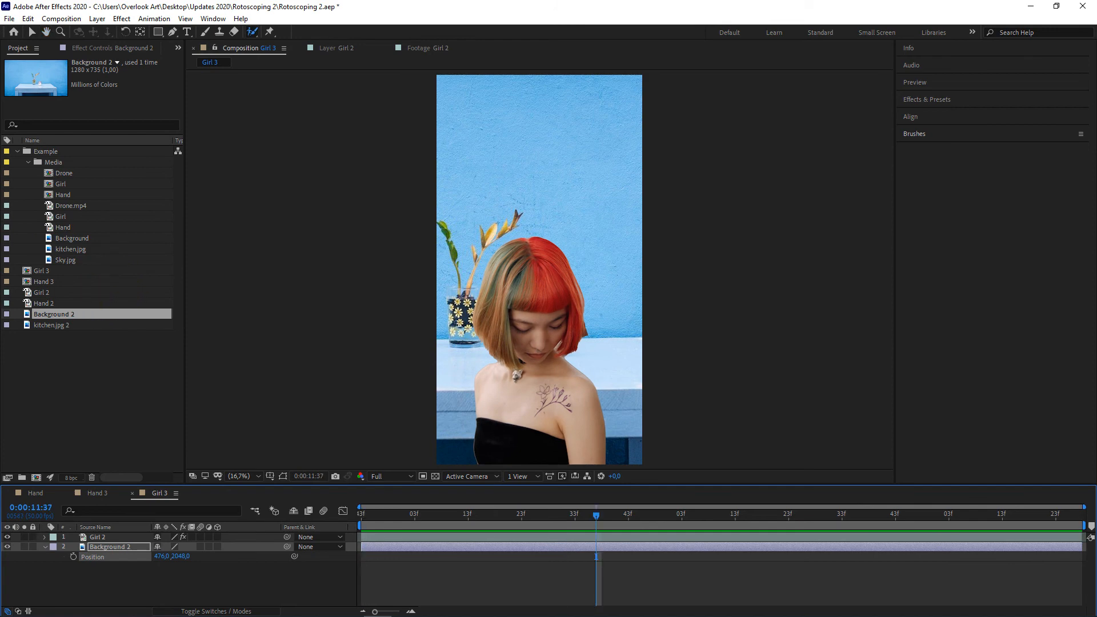
Step: Open the Drone example composition and inspect the Roto Brush outline and matte settings of its second Drone.mp4 layer
click(27, 162)
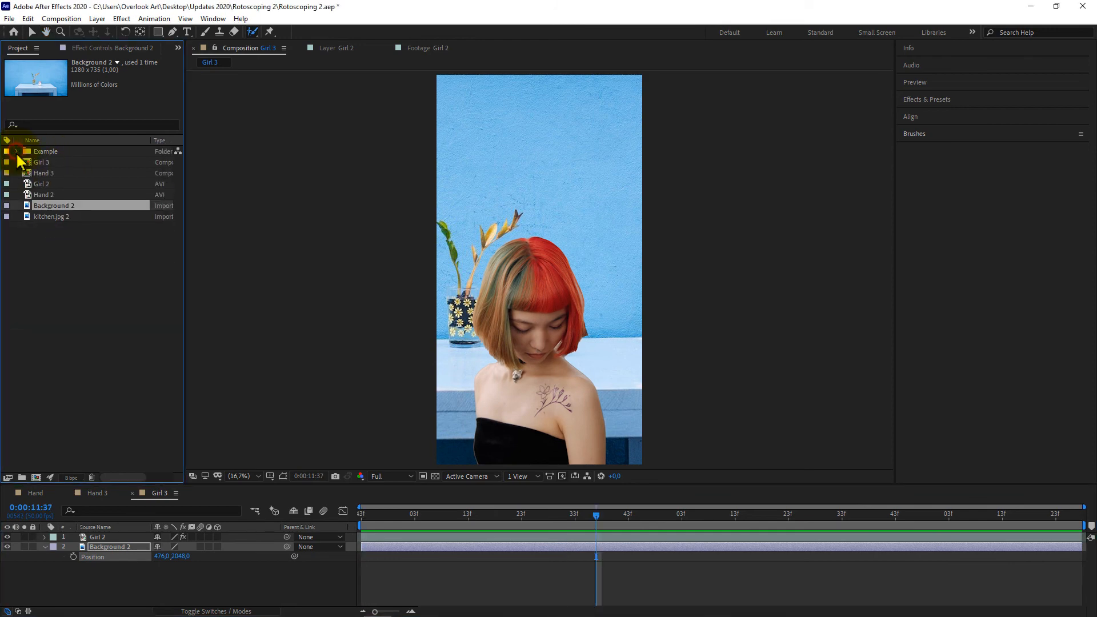
click(27, 162)
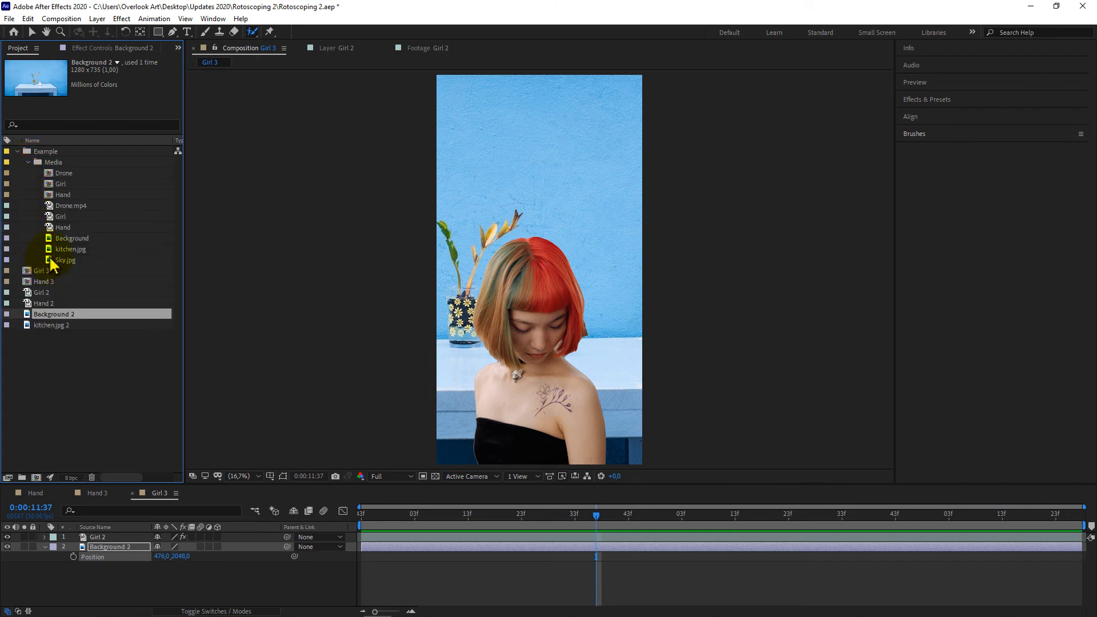
double_click(51, 176)
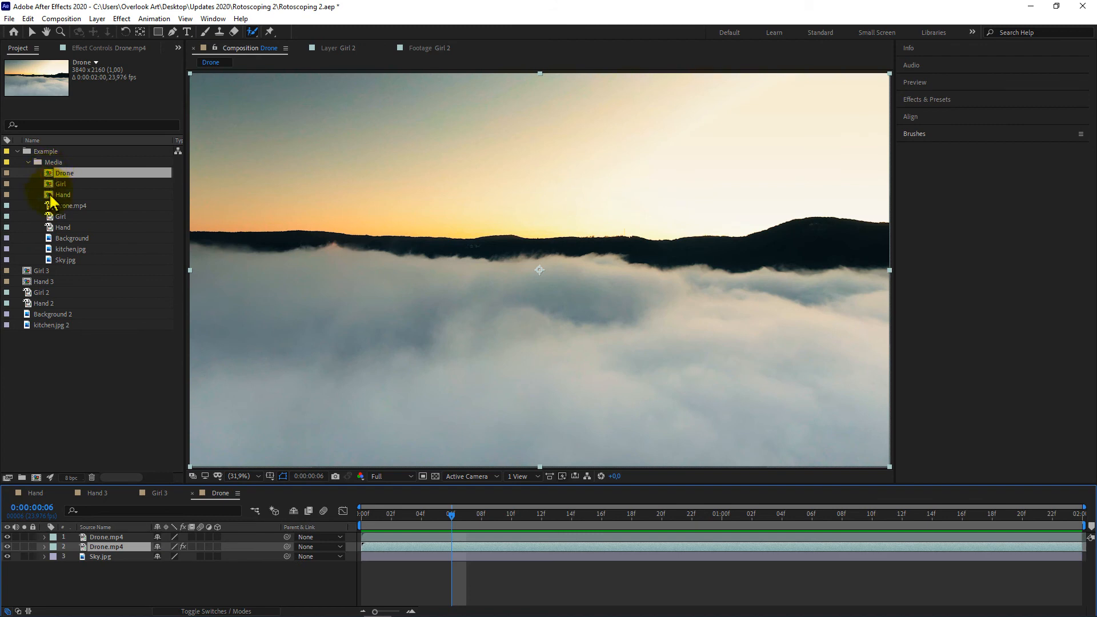
double_click(84, 550)
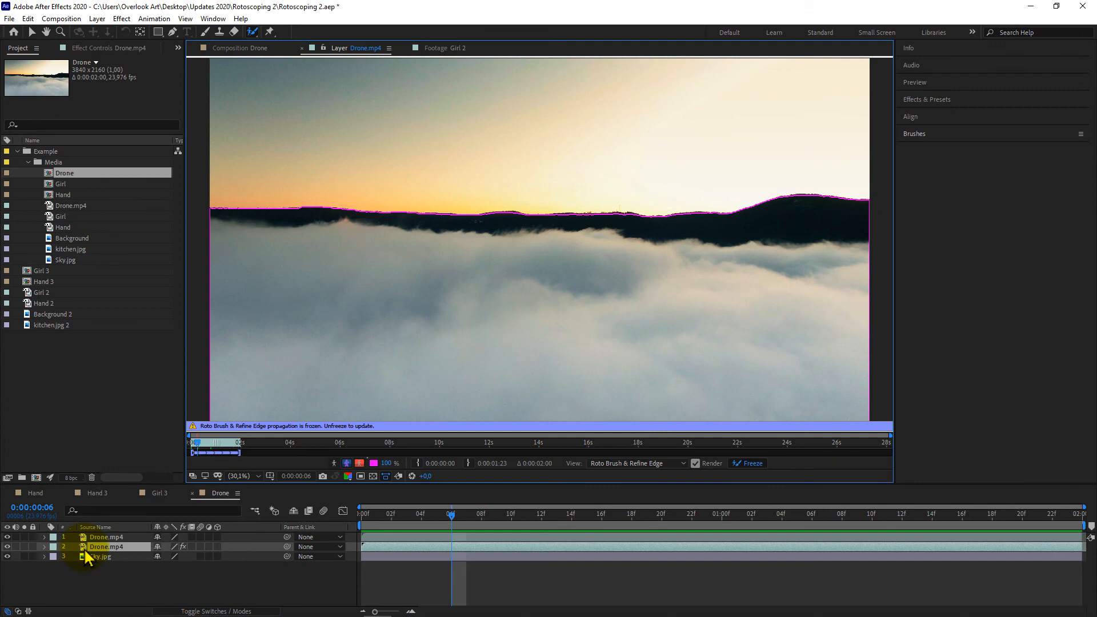
click(106, 49)
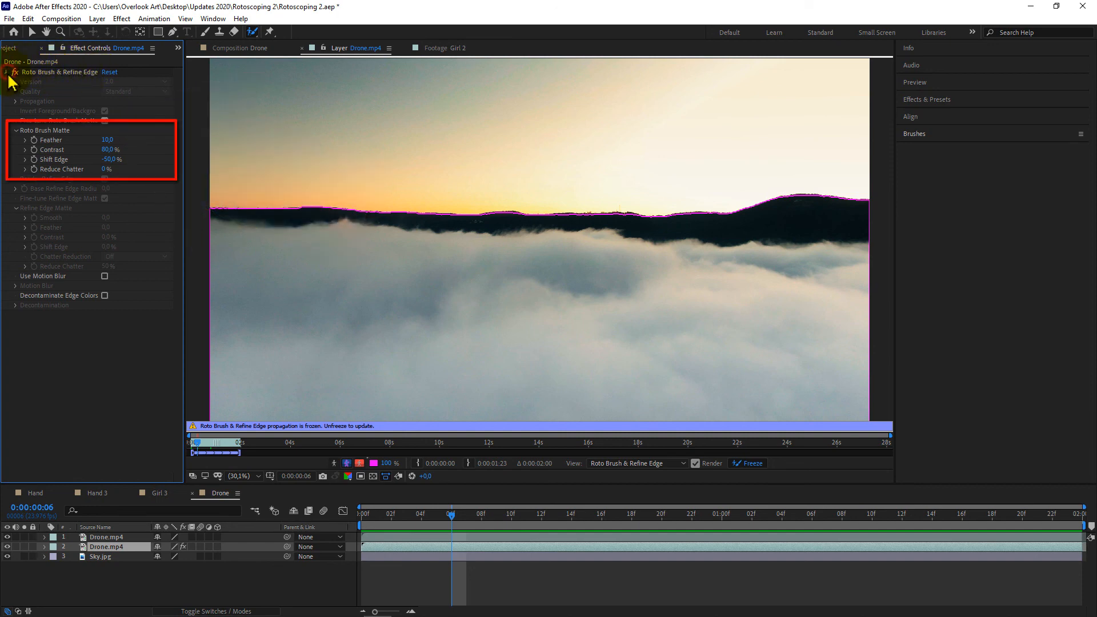
click(7, 72)
click(17, 48)
Step: Play the Drone composition from the first frame, toggling the top Drone.mp4 layer to compare both skies, and leave that layer hidden
drag(384, 514, 352, 530)
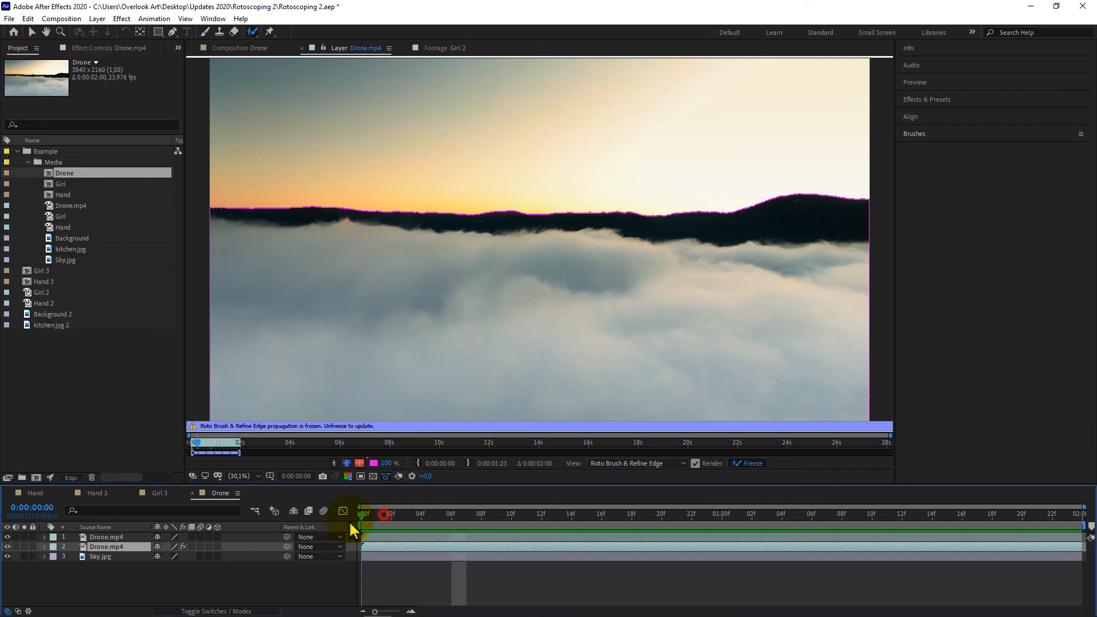
click(245, 49)
key(space)
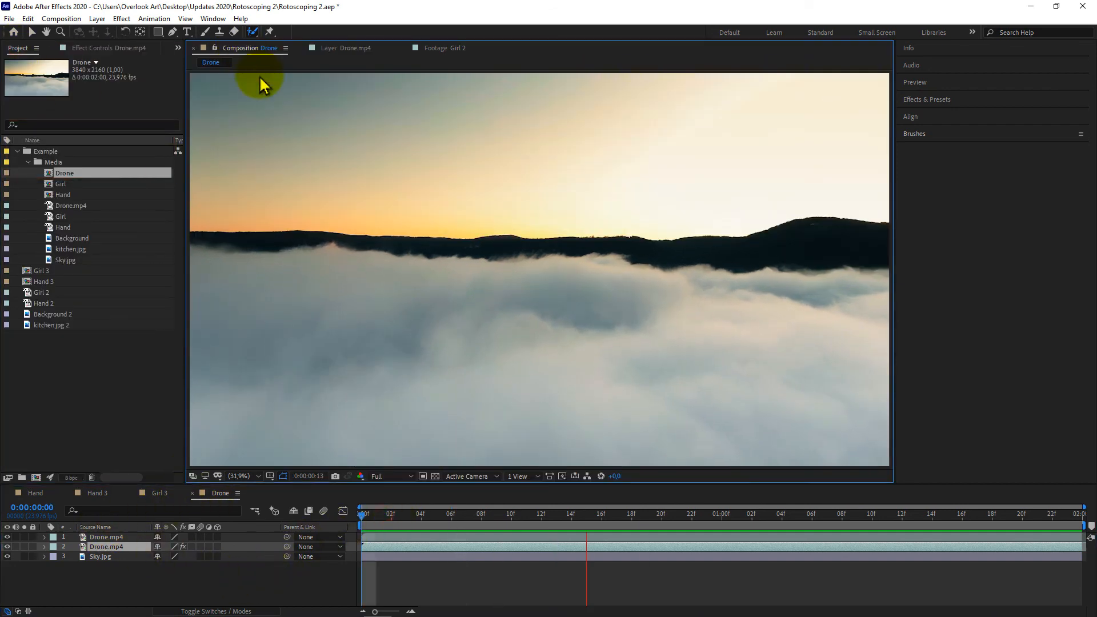
click(7, 537)
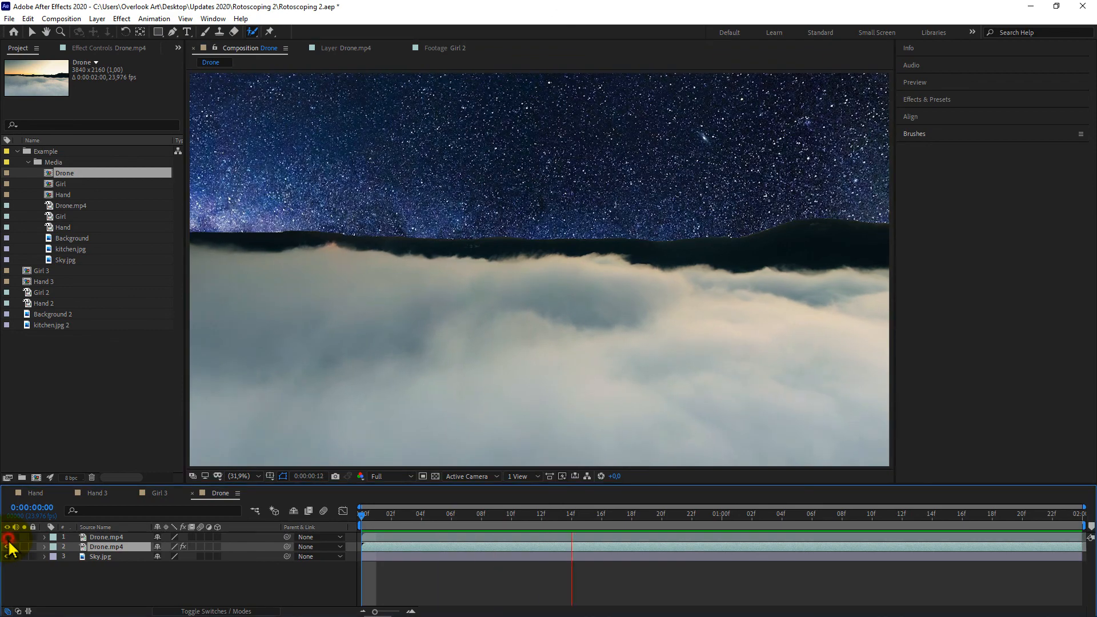
click(7, 537)
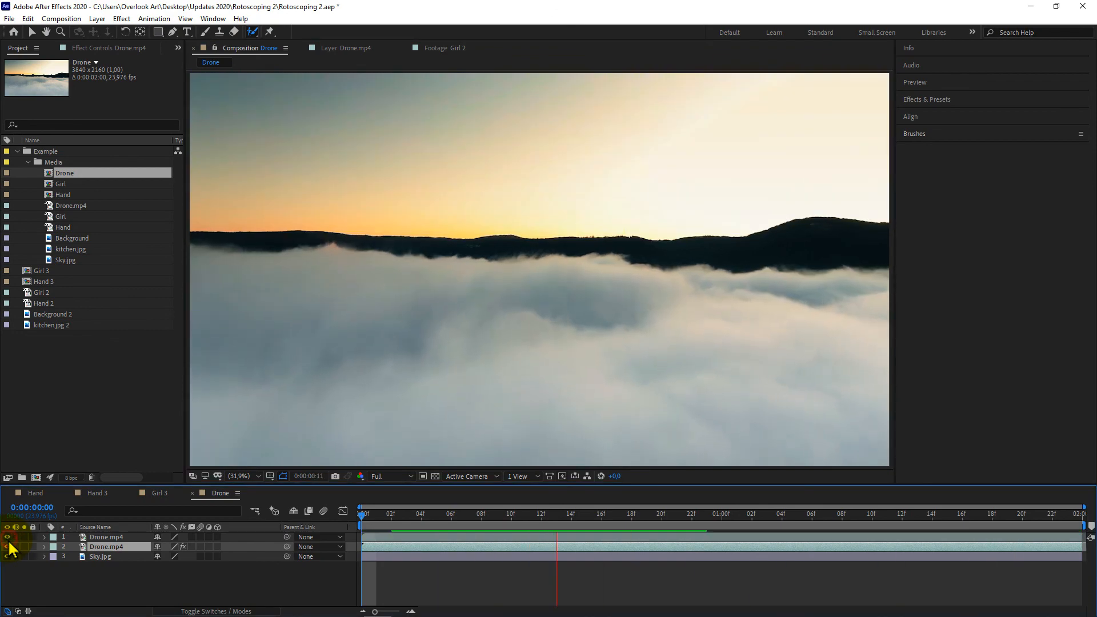
click(8, 537)
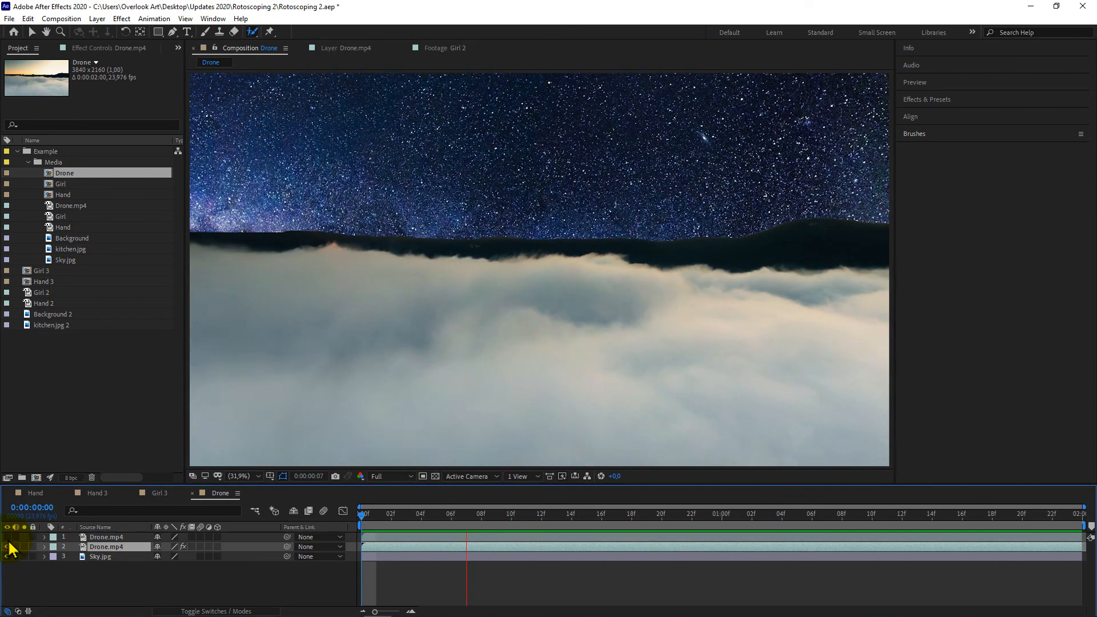